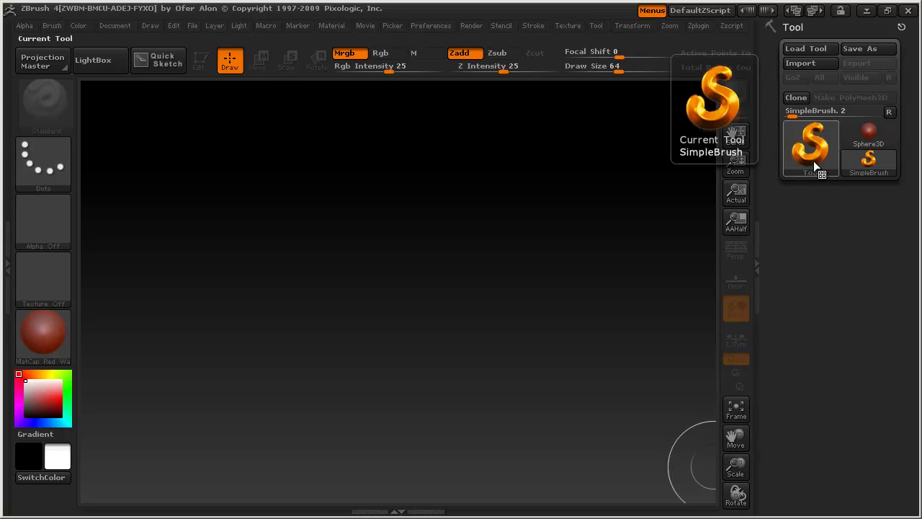
- Draw a ZSphere at the canvas centre and make it editable
{"action": "left_click", "coordinate": [812, 158]}
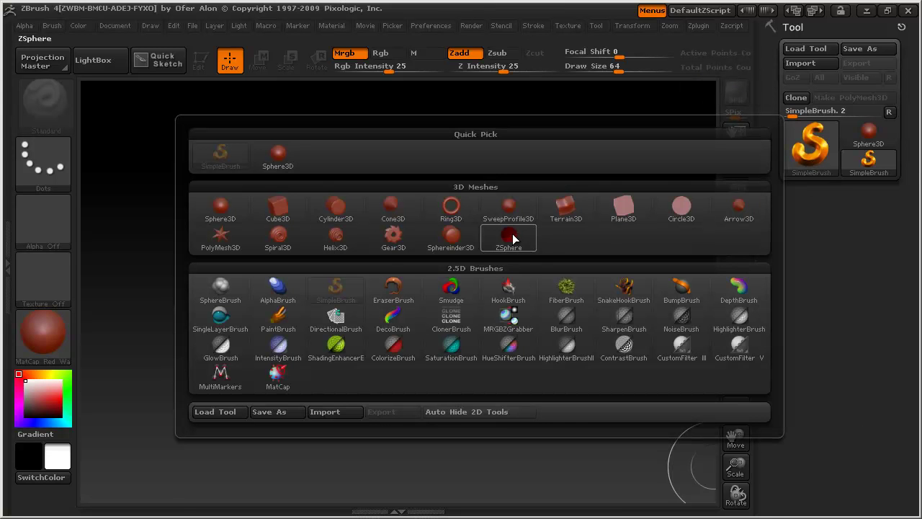
{"action": "left_click", "coordinate": [513, 238]}
{"action": "left_click_drag", "start_coordinate": [408, 292], "coordinate": [533, 431]}
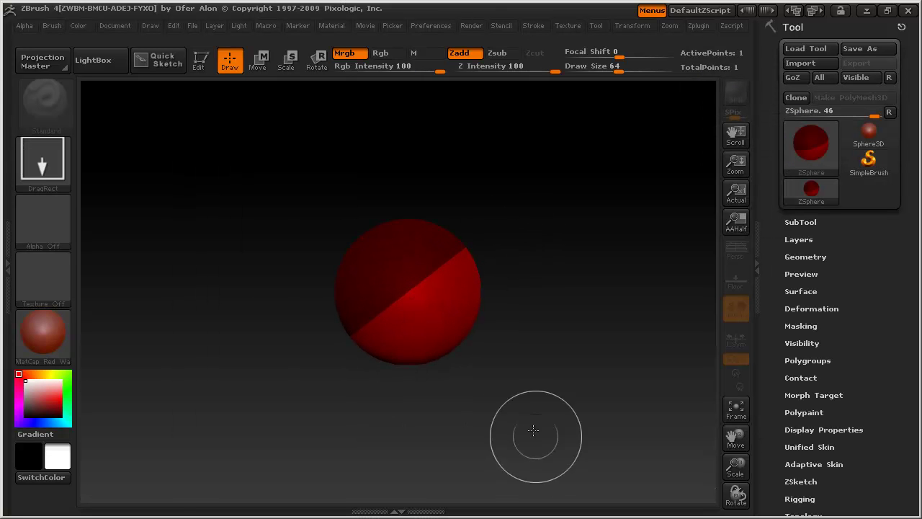
{"action": "key", "text": "t"}
{"action": "mouse_move", "coordinate": [524, 329]}
{"action": "left_mouse_down"}
{"action": "mouse_move", "coordinate": [488, 336]}
{"action": "mouse_move", "coordinate": [540, 379]}
{"action": "mouse_move", "coordinate": [514, 306]}
{"action": "left_mouse_up"}
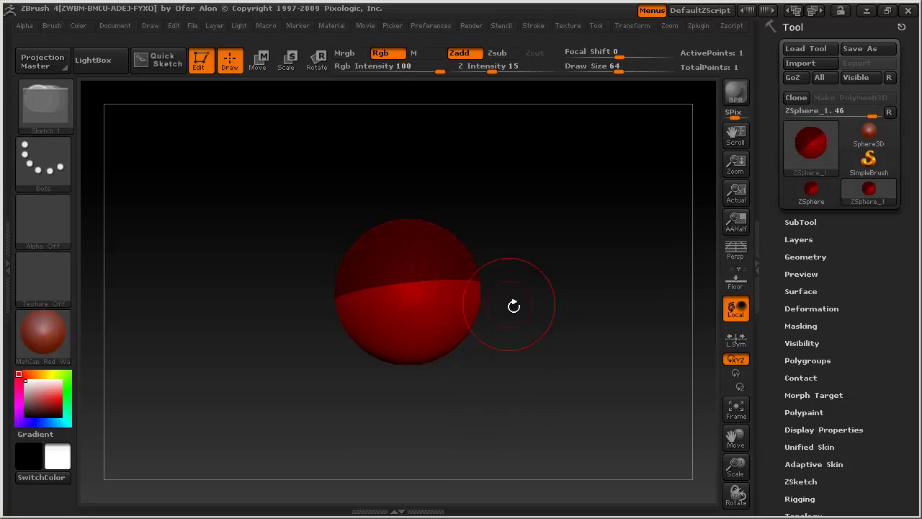
- Add an enlarged child sphere on its front and preview the chain as an adaptive skin
{"action": "left_click_drag", "start_coordinate": [422, 300], "coordinate": [454, 324]}
{"action": "key", "text": "w"}
{"action": "mouse_move", "coordinate": [484, 361]}
{"action": "left_mouse_down"}
{"action": "mouse_move", "coordinate": [529, 369]}
{"action": "mouse_move", "coordinate": [516, 280]}
{"action": "left_mouse_up"}
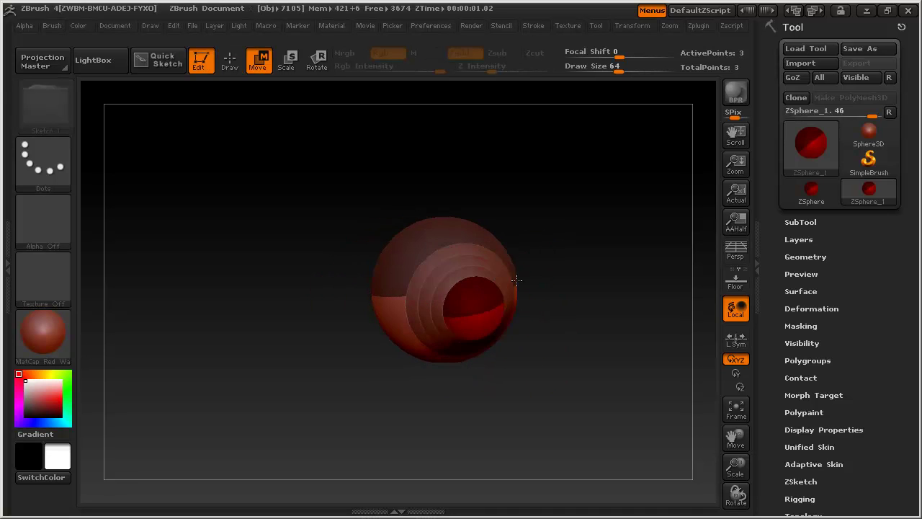
{"action": "key", "text": "a"}
{"action": "mouse_move", "coordinate": [597, 297]}
{"action": "left_mouse_down"}
{"action": "mouse_move", "coordinate": [613, 292]}
{"action": "mouse_move", "coordinate": [634, 313]}
{"action": "left_mouse_up"}
{"action": "key", "text": "a"}
{"action": "key", "text": "a"}
{"action": "left_click_drag", "start_coordinate": [780, 340], "coordinate": [774, 235]}
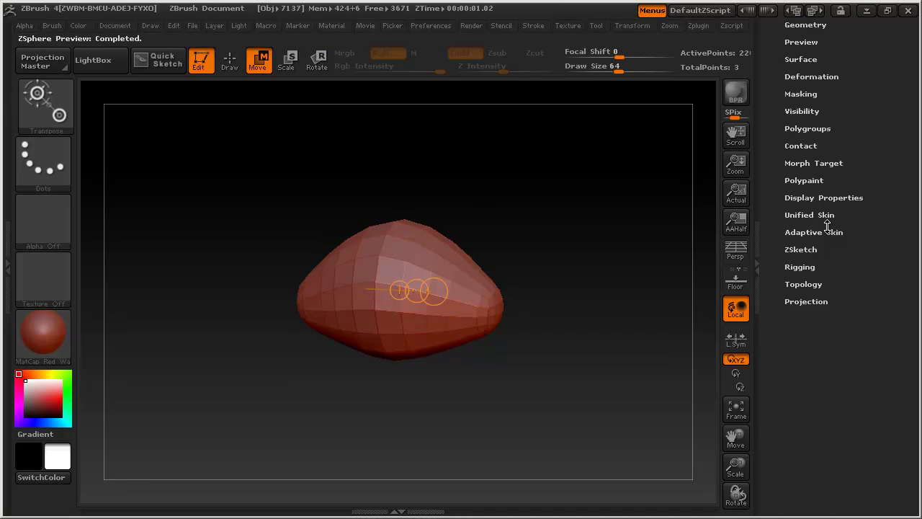
- Set Adaptive Skin density to 1 and compare the coarser skin preview with the ZSpheres
{"action": "left_click", "coordinate": [809, 232]}
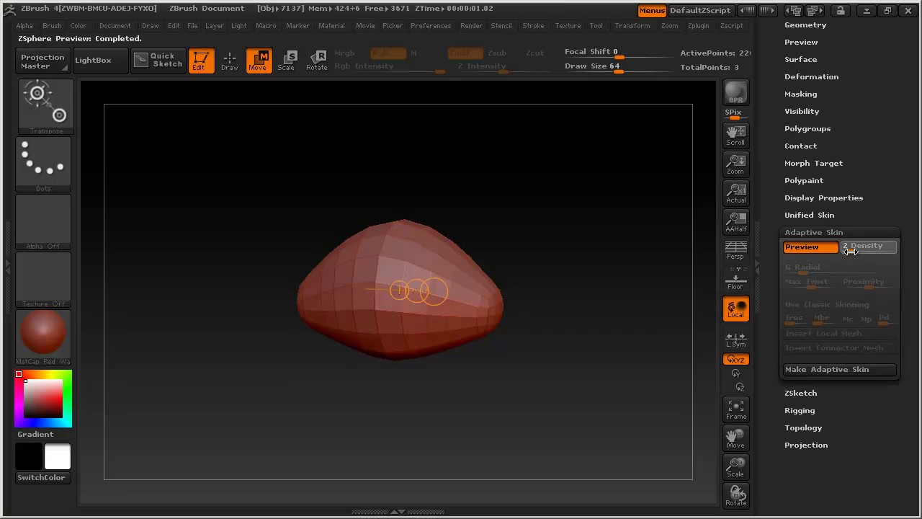
{"action": "left_click_drag", "start_coordinate": [861, 249], "coordinate": [836, 254]}
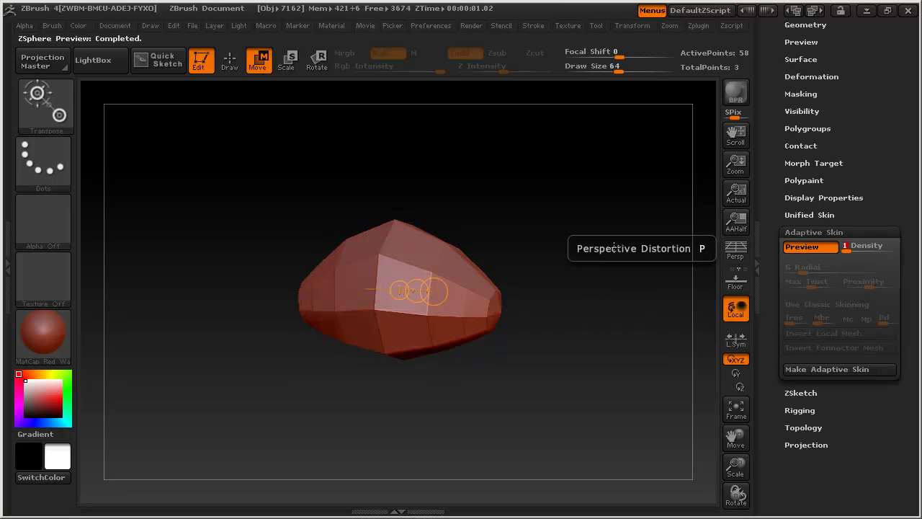
{"action": "key", "text": "a"}
{"action": "key", "text": "a"}
{"action": "key", "text": "a"}
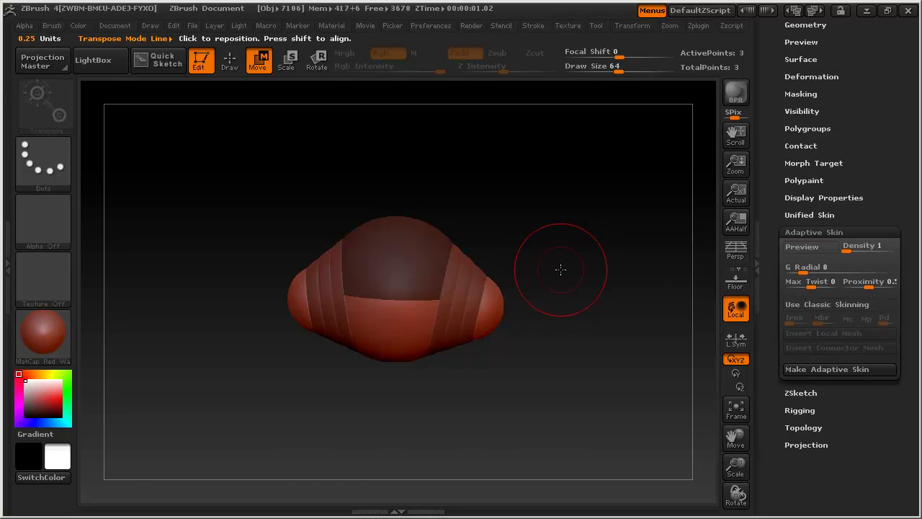
{"action": "key", "text": "a"}
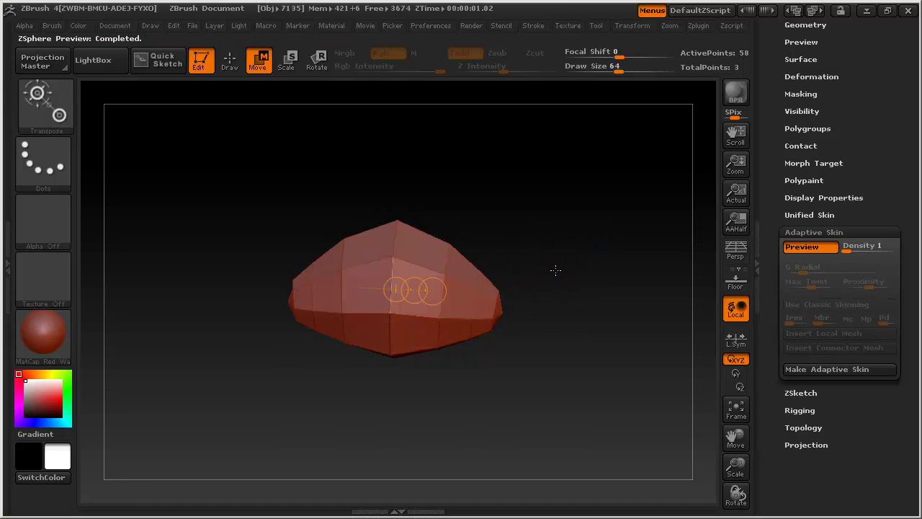
{"action": "mouse_move", "coordinate": [556, 270]}
{"action": "left_mouse_down"}
{"action": "mouse_move", "coordinate": [551, 253]}
{"action": "mouse_move", "coordinate": [576, 288]}
{"action": "mouse_move", "coordinate": [595, 277]}
{"action": "mouse_move", "coordinate": [515, 226]}
{"action": "left_mouse_up"}
{"action": "key", "text": "a"}
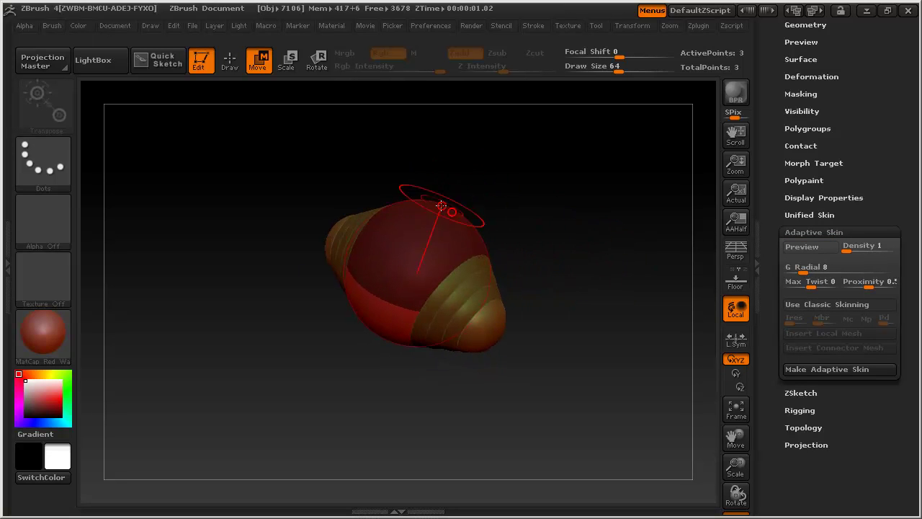
- Draw a large head ZSphere out of the body's top and turn the model upright
{"action": "key", "text": "q"}
{"action": "left_click_drag", "start_coordinate": [428, 215], "coordinate": [433, 189]}
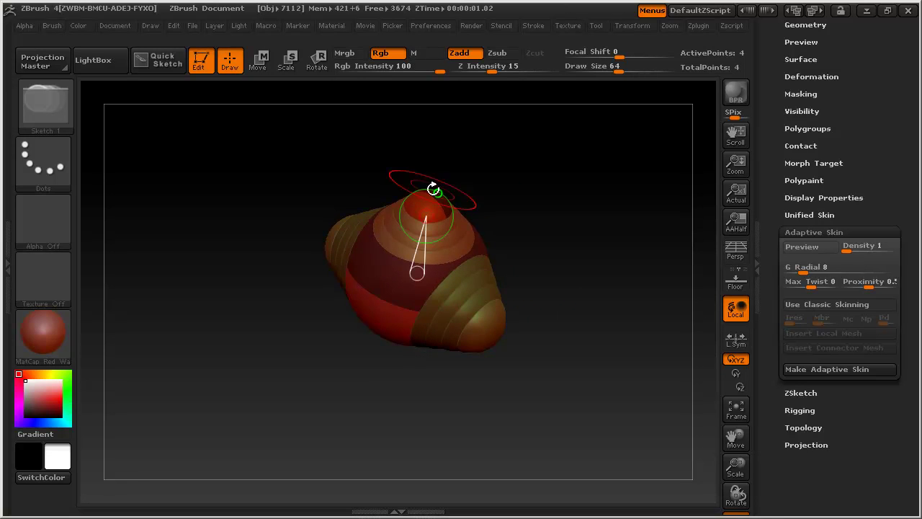
{"action": "key", "text": "a"}
{"action": "mouse_move", "coordinate": [550, 253]}
{"action": "left_mouse_down"}
{"action": "mouse_move", "coordinate": [539, 202]}
{"action": "mouse_move", "coordinate": [541, 270]}
{"action": "mouse_move", "coordinate": [533, 263]}
{"action": "mouse_move", "coordinate": [534, 250]}
{"action": "mouse_move", "coordinate": [560, 264]}
{"action": "mouse_move", "coordinate": [559, 274]}
{"action": "left_mouse_up"}
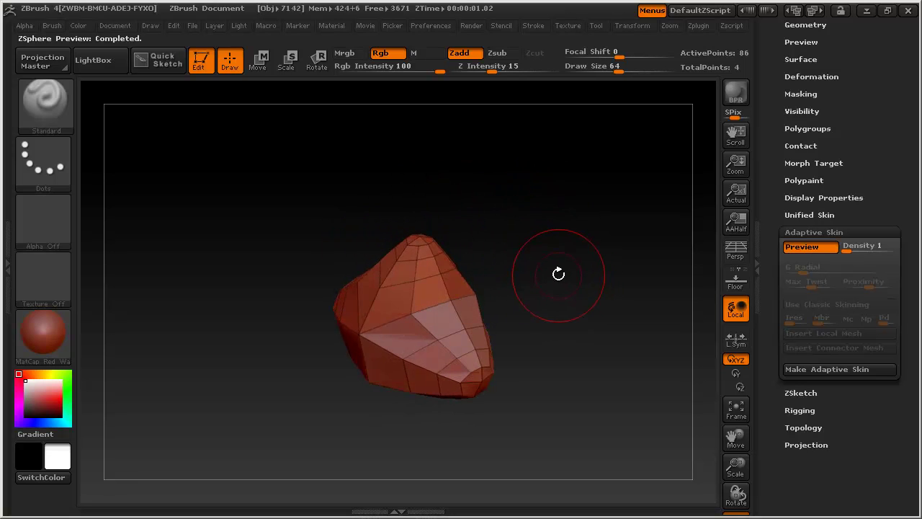
{"action": "key", "text": "a"}
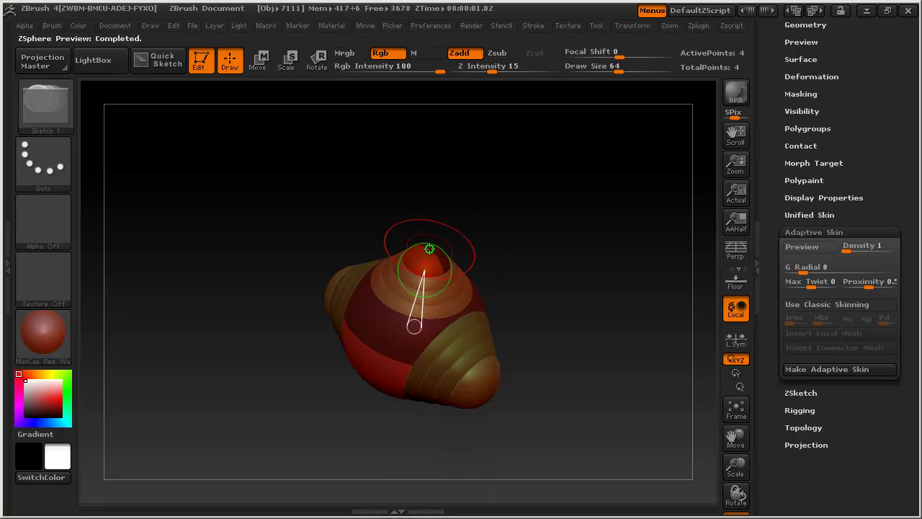
{"action": "key", "text": "a"}
{"action": "key", "text": "a"}
{"action": "mouse_move", "coordinate": [482, 242]}
{"action": "left_mouse_down"}
{"action": "mouse_move", "coordinate": [555, 266]}
{"action": "mouse_move", "coordinate": [539, 247]}
{"action": "mouse_move", "coordinate": [463, 238]}
{"action": "left_mouse_up"}
{"action": "key", "text": "a"}
{"action": "key", "text": "a"}
{"action": "key", "text": "a"}
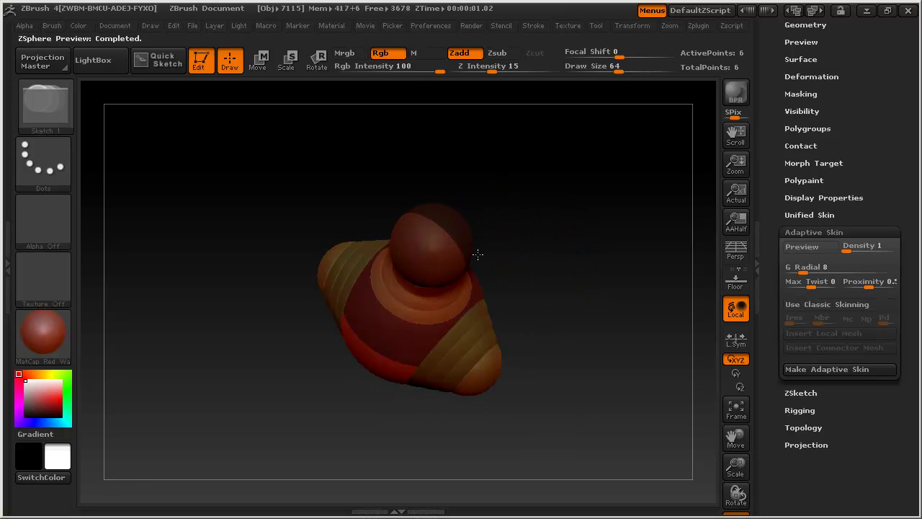
{"action": "mouse_move", "coordinate": [480, 255]}
{"action": "left_mouse_down"}
{"action": "mouse_move", "coordinate": [533, 237]}
{"action": "mouse_move", "coordinate": [536, 245]}
{"action": "mouse_move", "coordinate": [460, 244]}
{"action": "left_mouse_up"}
- Shrink the draw size and pull the head sphere upward to form a neck
{"action": "key", "text": "a"}
{"action": "key", "text": "a"}
{"action": "key", "text": "s"}
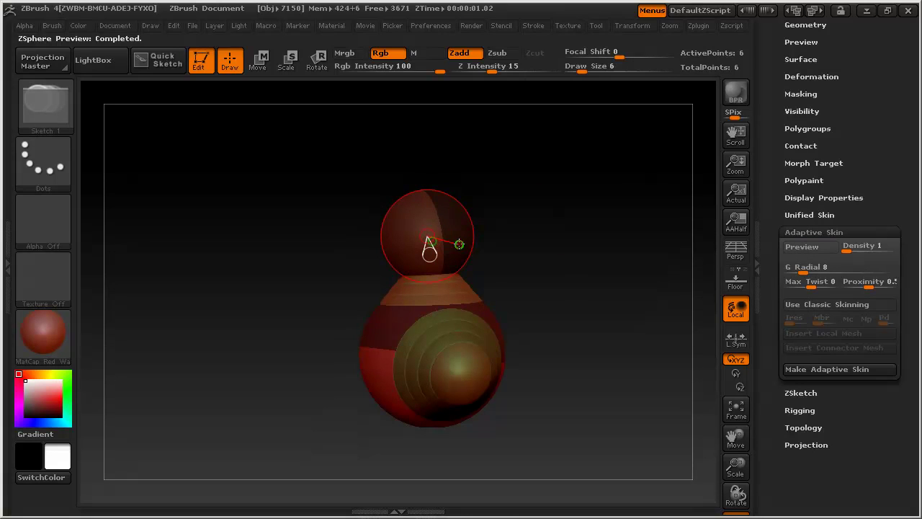
{"action": "left_click_drag", "start_coordinate": [438, 214], "coordinate": [437, 205]}
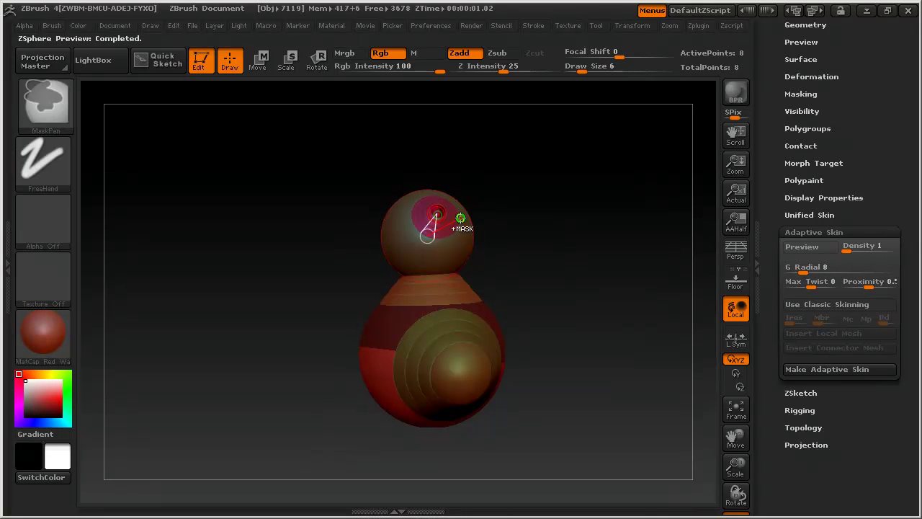
{"action": "key", "text": "ctrl+z"}
{"action": "key", "text": "w"}
{"action": "left_click_drag", "start_coordinate": [438, 218], "coordinate": [438, 207]}
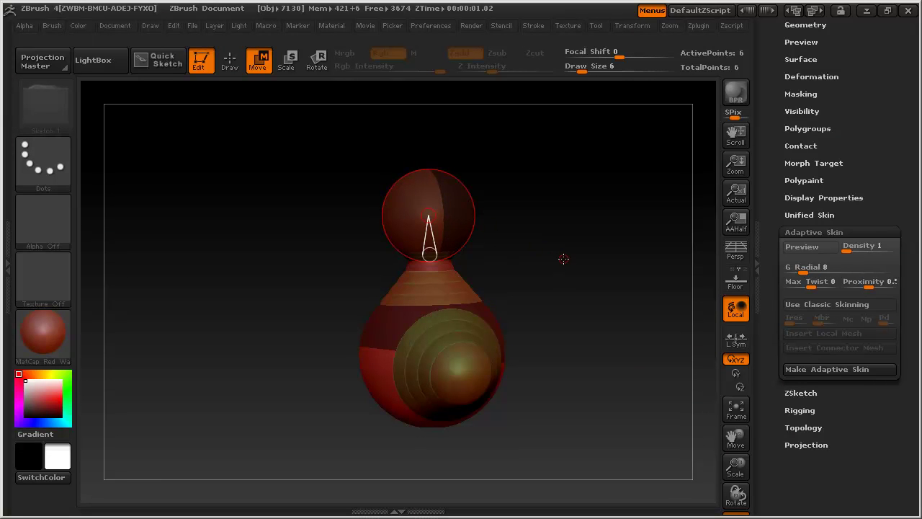
{"action": "key", "text": "a"}
{"action": "key", "text": "a"}
{"action": "key", "text": "a"}
{"action": "mouse_move", "coordinate": [549, 262]}
{"action": "left_mouse_down"}
{"action": "mouse_move", "coordinate": [597, 270]}
{"action": "mouse_move", "coordinate": [536, 265]}
{"action": "left_mouse_up"}
{"action": "key", "text": "a"}
- Nudge the head sphere up and right, checking the skinned result from the side
{"action": "key", "text": "q"}
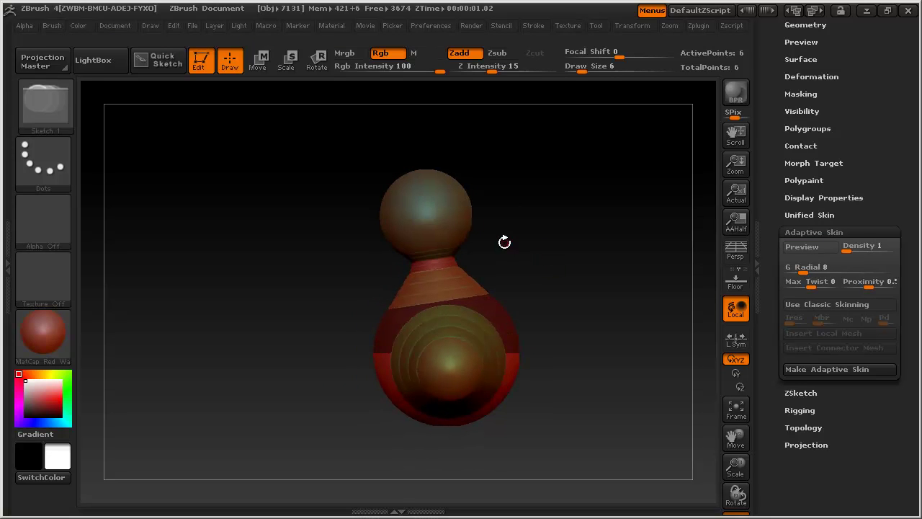
{"action": "key", "text": "w"}
{"action": "left_click_drag", "start_coordinate": [443, 214], "coordinate": [469, 281]}
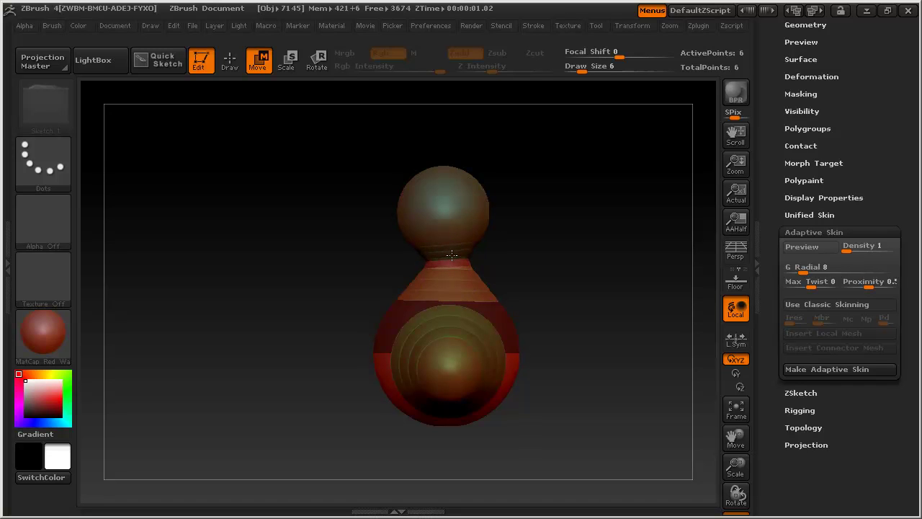
{"action": "key", "text": "a"}
{"action": "key", "text": "a"}
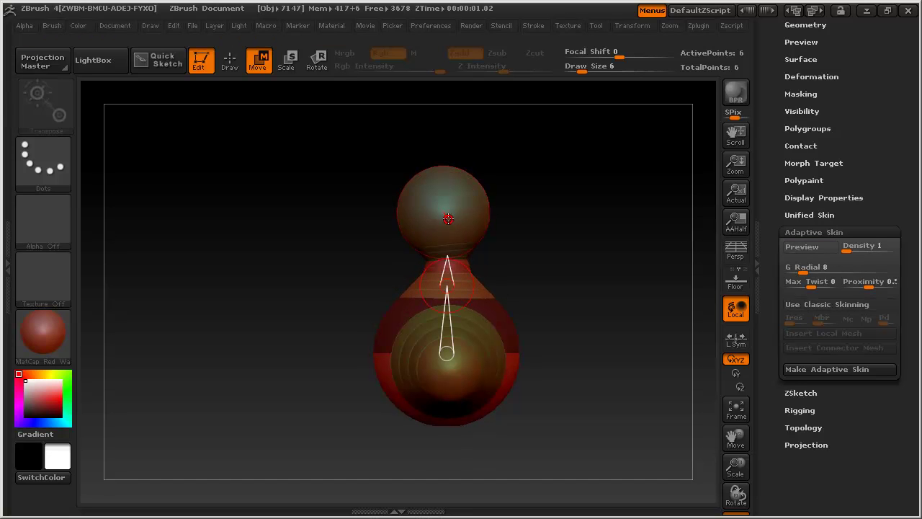
{"action": "key", "text": "a"}
{"action": "key", "text": "a"}
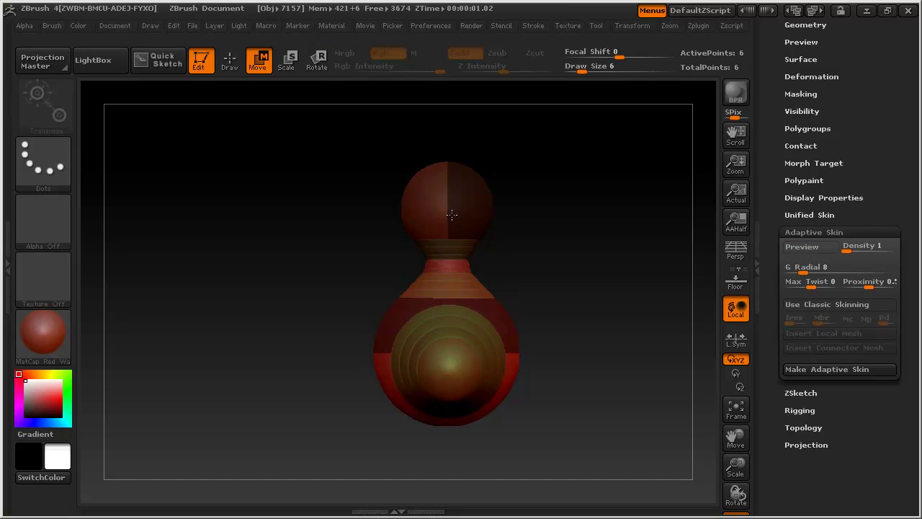
{"action": "key", "text": "a"}
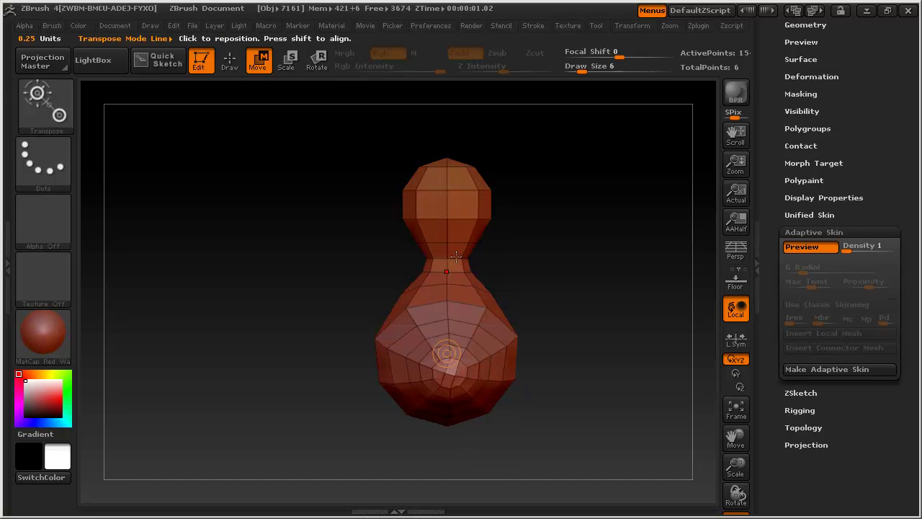
{"action": "mouse_move", "coordinate": [451, 251]}
{"action": "left_mouse_down"}
{"action": "mouse_move", "coordinate": [544, 279]}
{"action": "mouse_move", "coordinate": [599, 281]}
{"action": "mouse_move", "coordinate": [479, 291]}
{"action": "left_mouse_up"}
{"action": "key", "text": "a"}
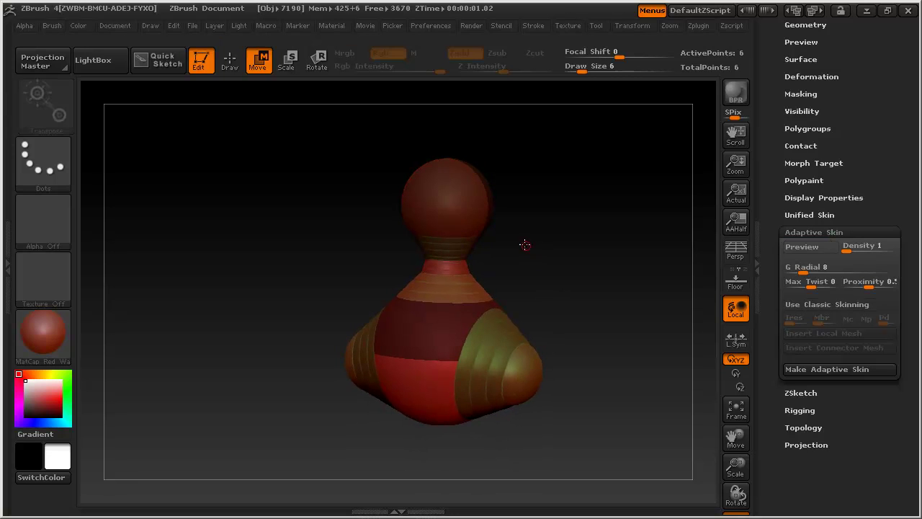
{"action": "key", "text": "q"}
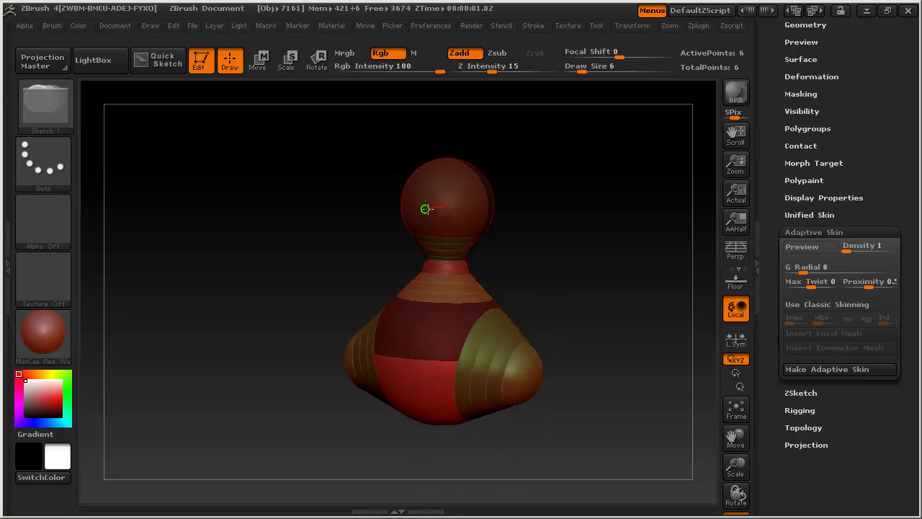
- Grow two new ZSpheres from the front and back of the head
{"action": "left_click_drag", "start_coordinate": [426, 209], "coordinate": [454, 229]}
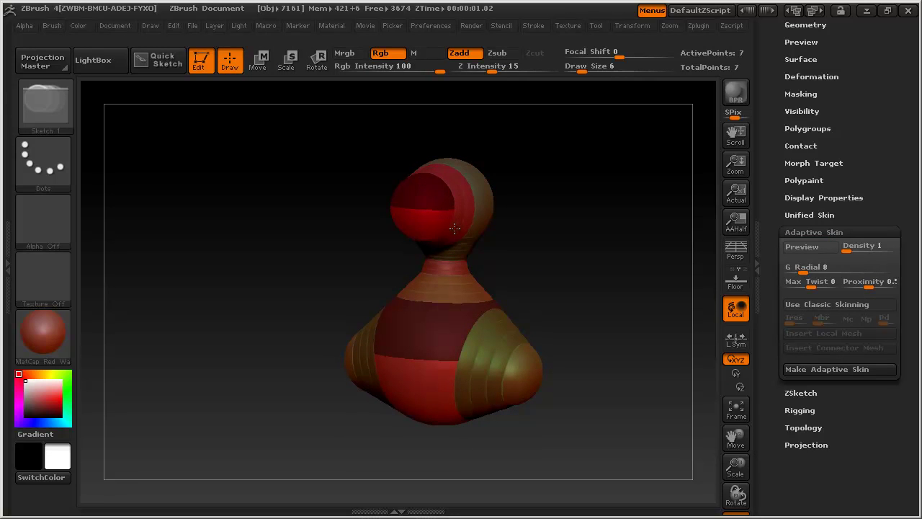
{"action": "left_click_drag", "start_coordinate": [550, 235], "coordinate": [505, 235]}
{"action": "mouse_move", "coordinate": [447, 204]}
{"action": "left_mouse_down"}
{"action": "mouse_move", "coordinate": [590, 292]}
{"action": "mouse_move", "coordinate": [587, 273]}
{"action": "left_mouse_up"}
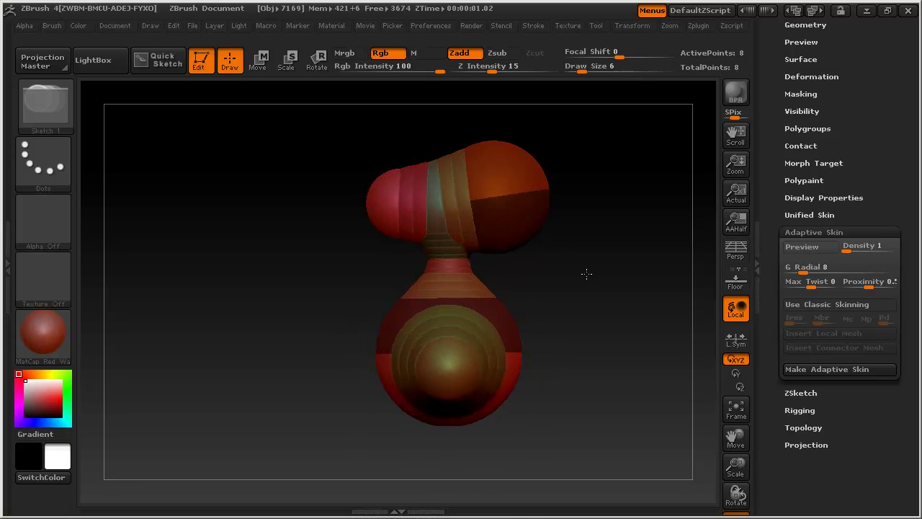
- Move and shrink the head spheres into a rounded, forward-leaning head, checking the skin preview
{"action": "key", "text": "w"}
{"action": "left_click_drag", "start_coordinate": [551, 224], "coordinate": [531, 209]}
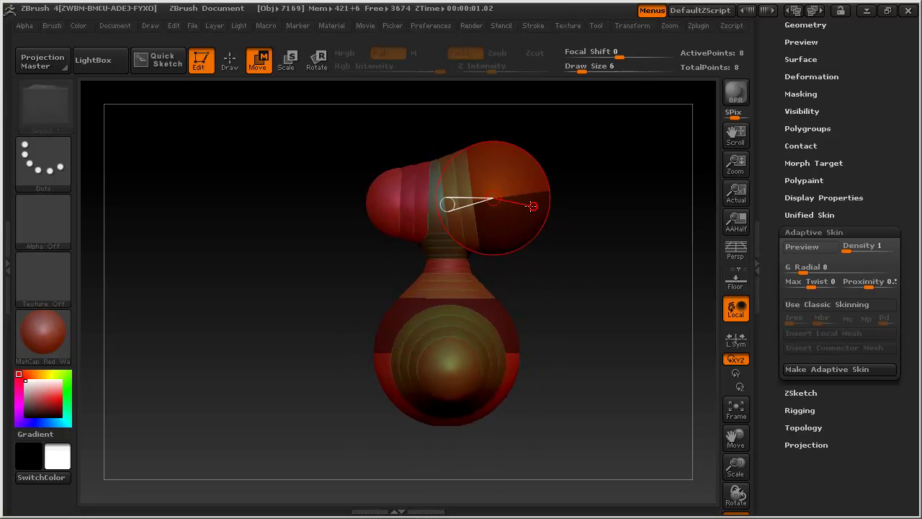
{"action": "left_click_drag", "start_coordinate": [387, 194], "coordinate": [391, 198]}
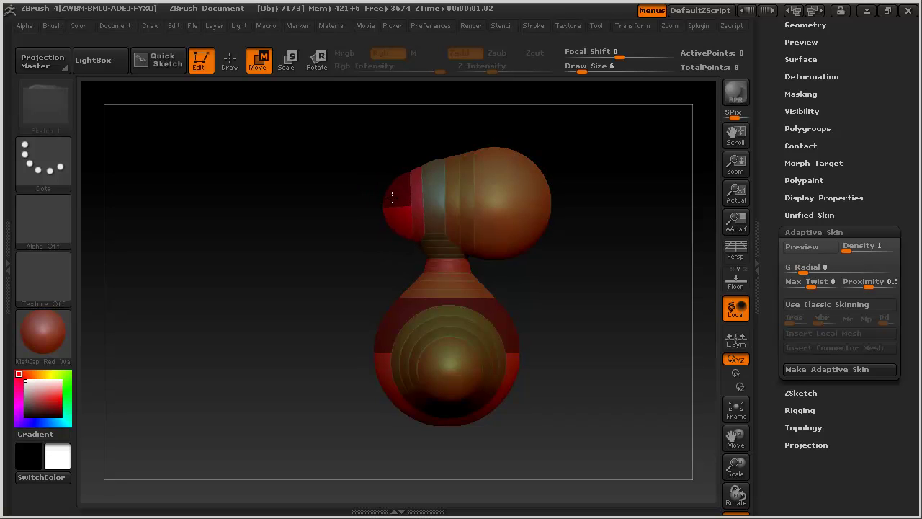
{"action": "left_click_drag", "start_coordinate": [537, 211], "coordinate": [524, 211]}
{"action": "key", "text": "e"}
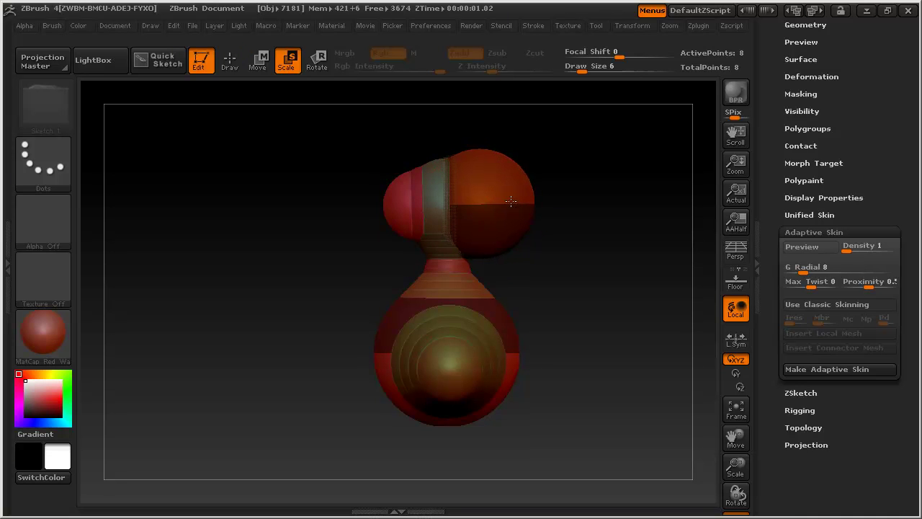
{"action": "key", "text": "a"}
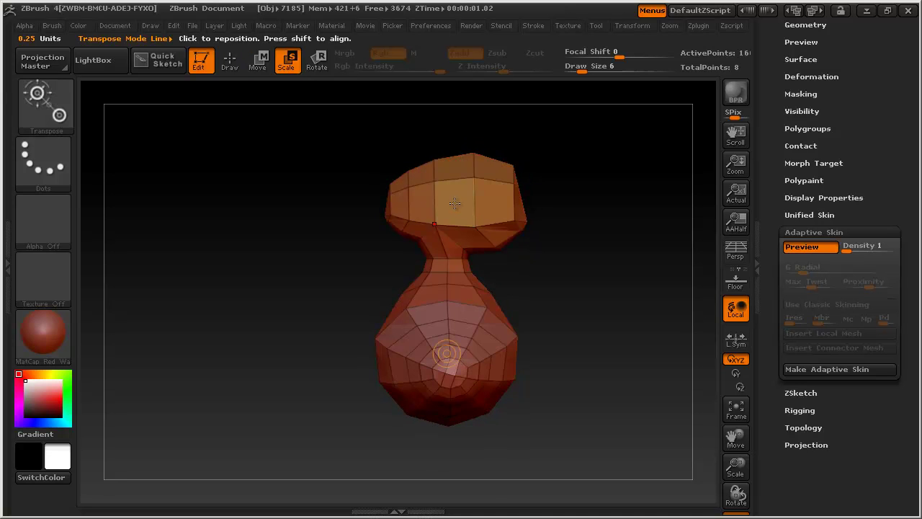
{"action": "key", "text": "a"}
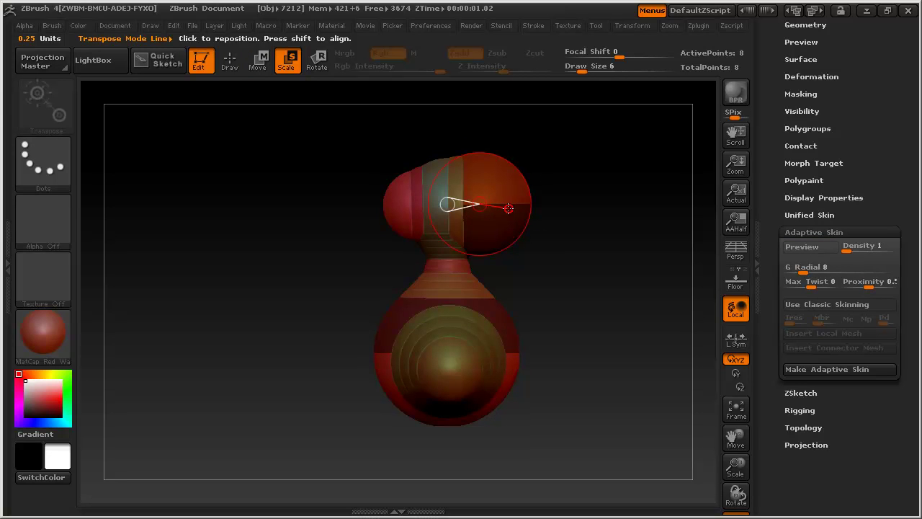
{"action": "key", "text": "w"}
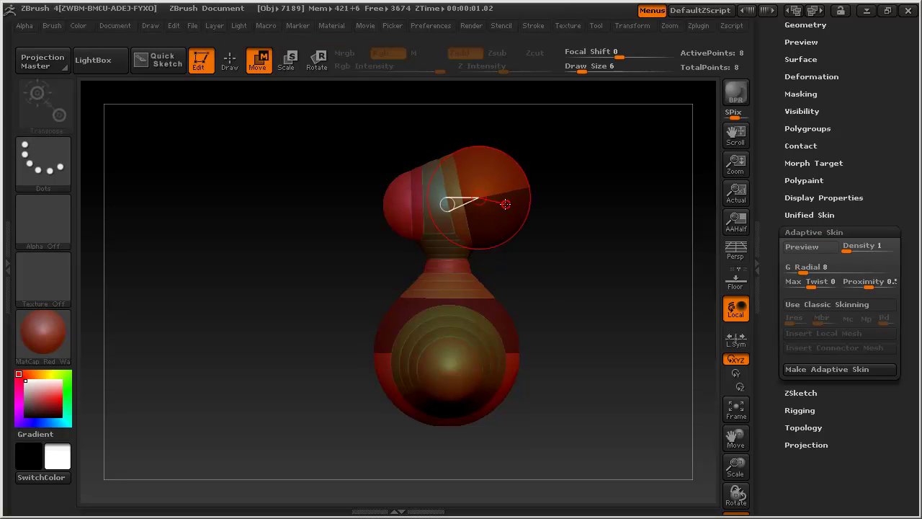
{"action": "left_click_drag", "start_coordinate": [396, 194], "coordinate": [395, 200]}
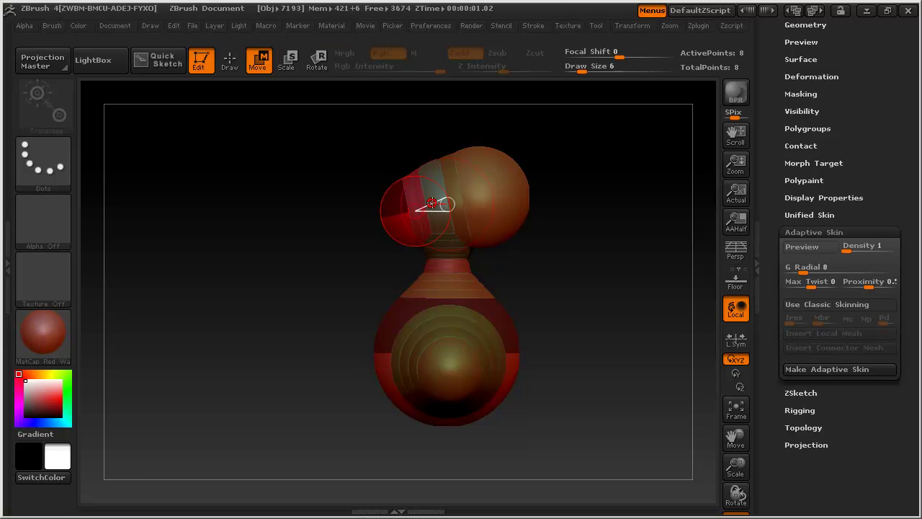
{"action": "key", "text": "a"}
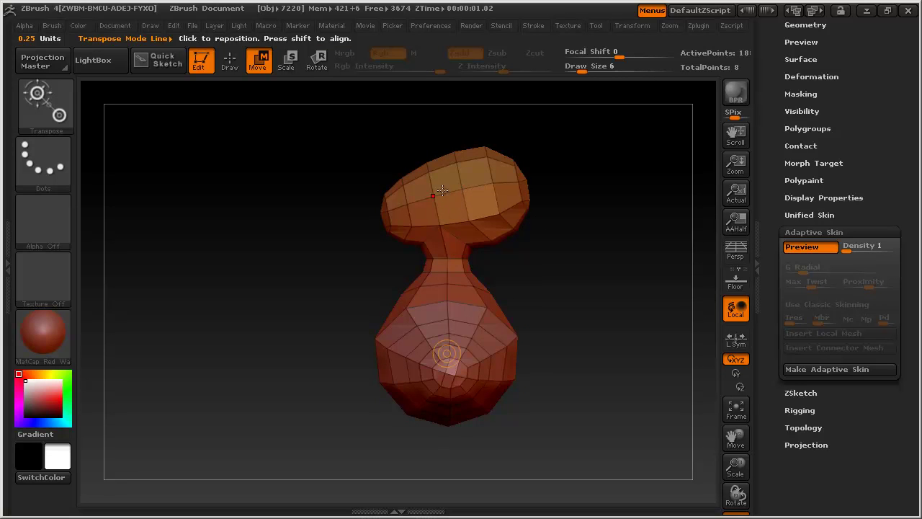
- Leave the skin preview, switch to Draw mode, and orbit to a tilted three-quarter view
{"action": "left_click_drag", "start_coordinate": [358, 212], "coordinate": [359, 219]}
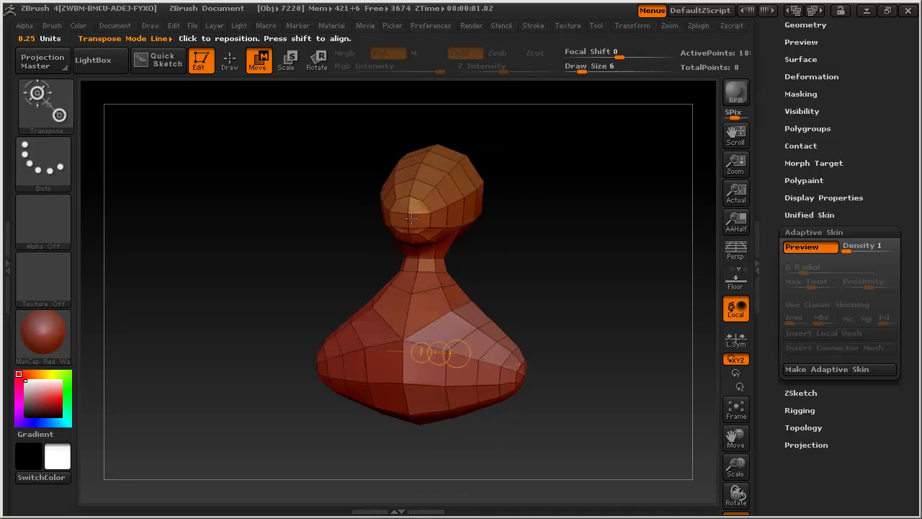
{"action": "key", "text": "a"}
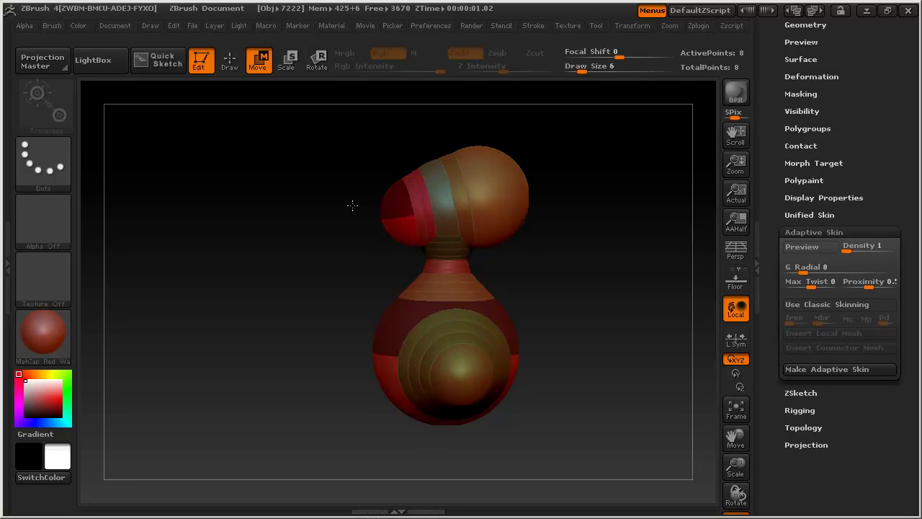
{"action": "key", "text": "q"}
{"action": "mouse_move", "coordinate": [573, 224]}
{"action": "left_mouse_down"}
{"action": "mouse_move", "coordinate": [593, 270]}
{"action": "mouse_move", "coordinate": [555, 245]}
{"action": "mouse_move", "coordinate": [550, 193]}
{"action": "left_mouse_up"}
{"action": "mouse_move", "coordinate": [550, 232]}
{"action": "left_mouse_down"}
{"action": "mouse_move", "coordinate": [605, 278]}
{"action": "mouse_move", "coordinate": [552, 282]}
{"action": "mouse_move", "coordinate": [678, 278]}
{"action": "mouse_move", "coordinate": [567, 277]}
{"action": "mouse_move", "coordinate": [556, 264]}
{"action": "left_mouse_up"}
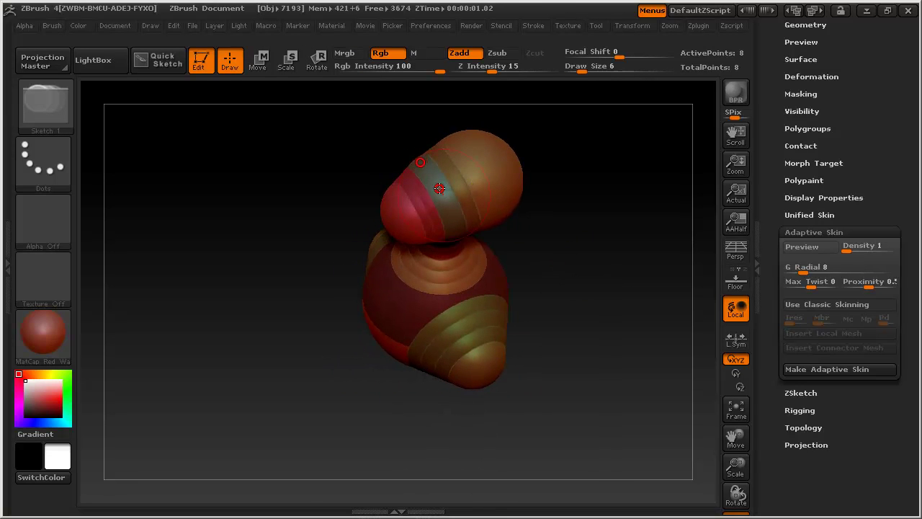
- Add a mirrored pair of eye-socket spheres on the face, resize them, and check the skin
{"action": "left_click_drag", "start_coordinate": [446, 198], "coordinate": [457, 212]}
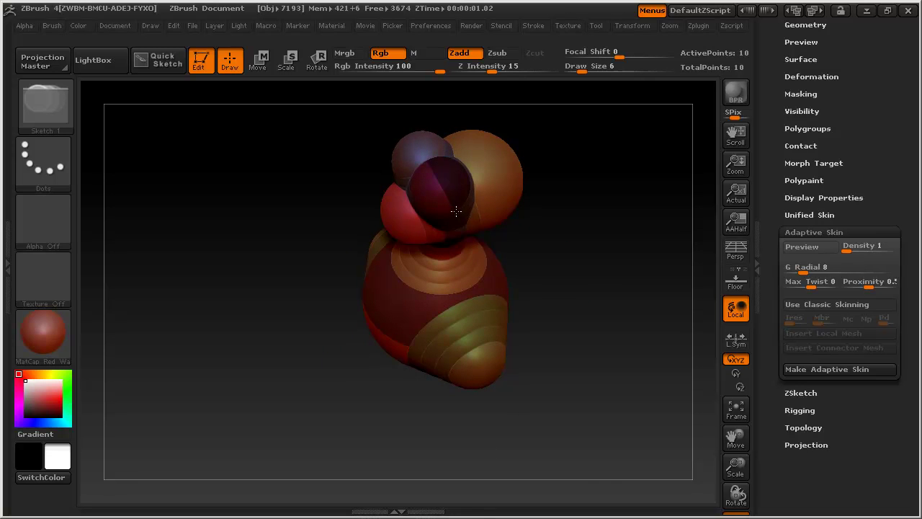
{"action": "left_click_drag", "start_coordinate": [566, 281], "coordinate": [555, 209]}
{"action": "key", "text": "e"}
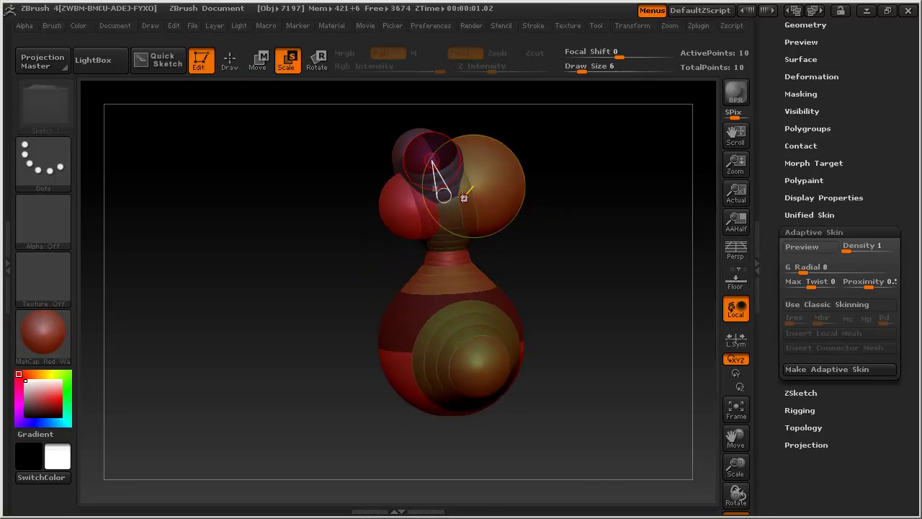
{"action": "left_click_drag", "start_coordinate": [552, 266], "coordinate": [573, 290], "text": "alt"}
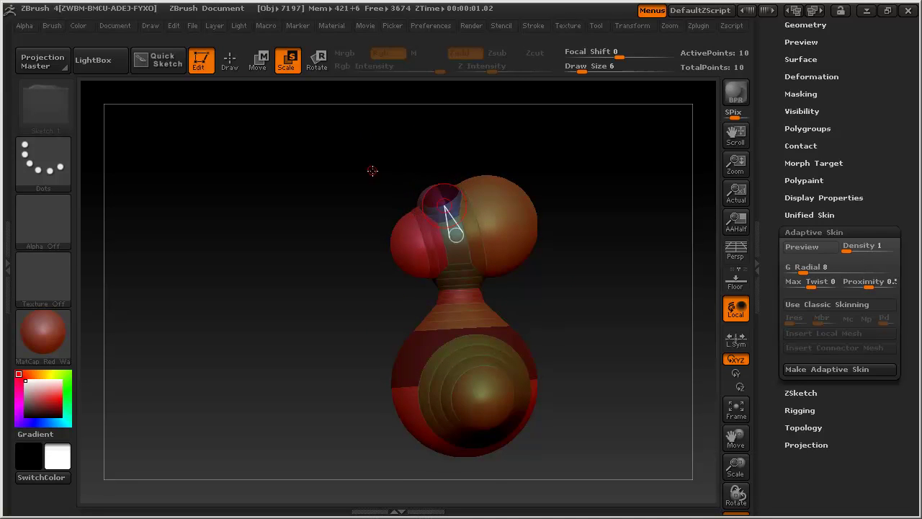
{"action": "left_click_drag", "start_coordinate": [372, 171], "coordinate": [403, 201]}
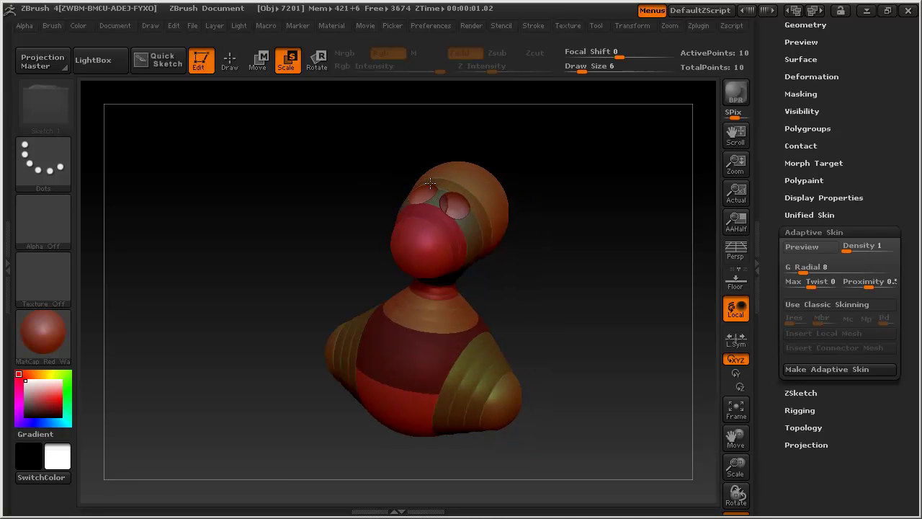
{"action": "key", "text": "a"}
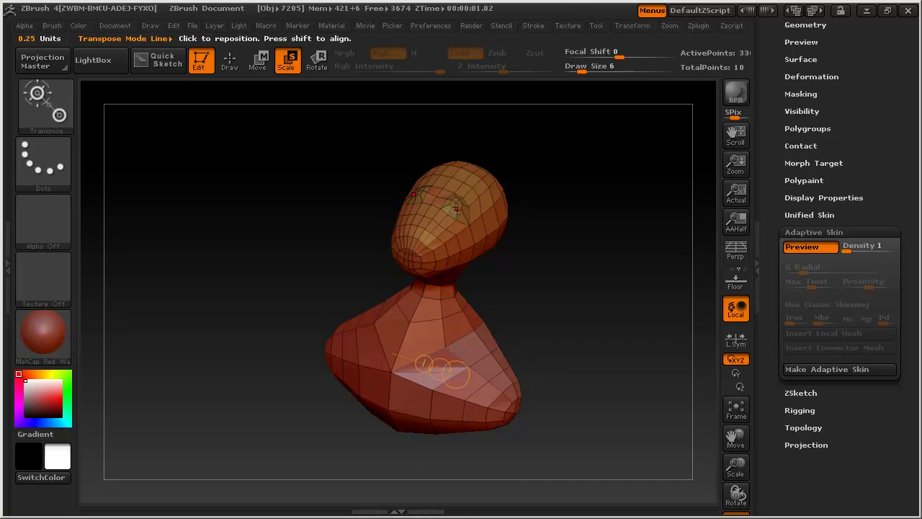
{"action": "mouse_move", "coordinate": [530, 217]}
{"action": "left_mouse_down"}
{"action": "mouse_move", "coordinate": [474, 217]}
{"action": "mouse_move", "coordinate": [573, 230]}
{"action": "left_mouse_up"}
{"action": "key", "text": "a"}
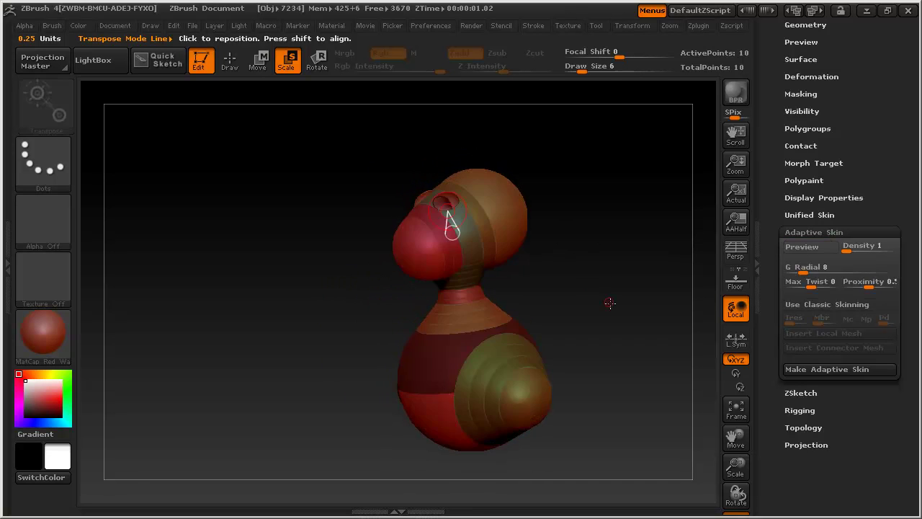
- Add ear spheres on both sides of the head and resize them
{"action": "key", "text": "q"}
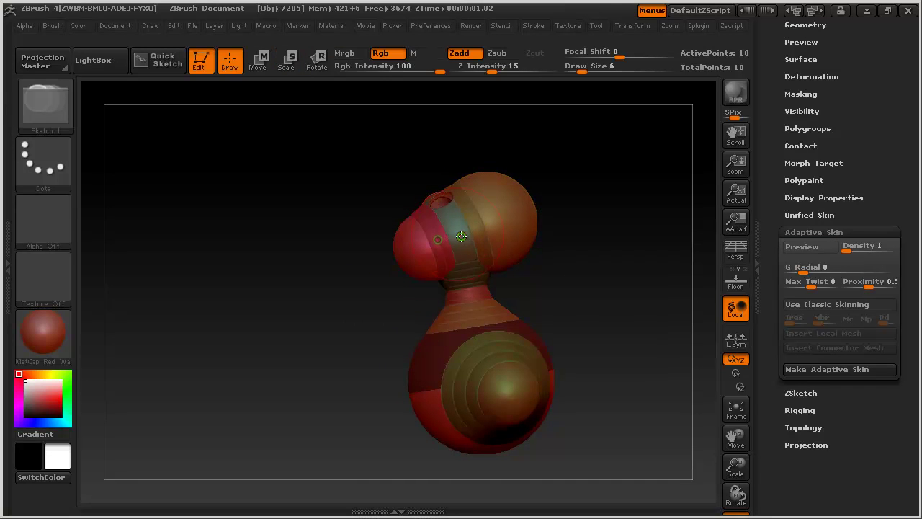
{"action": "left_click_drag", "start_coordinate": [464, 240], "coordinate": [478, 263]}
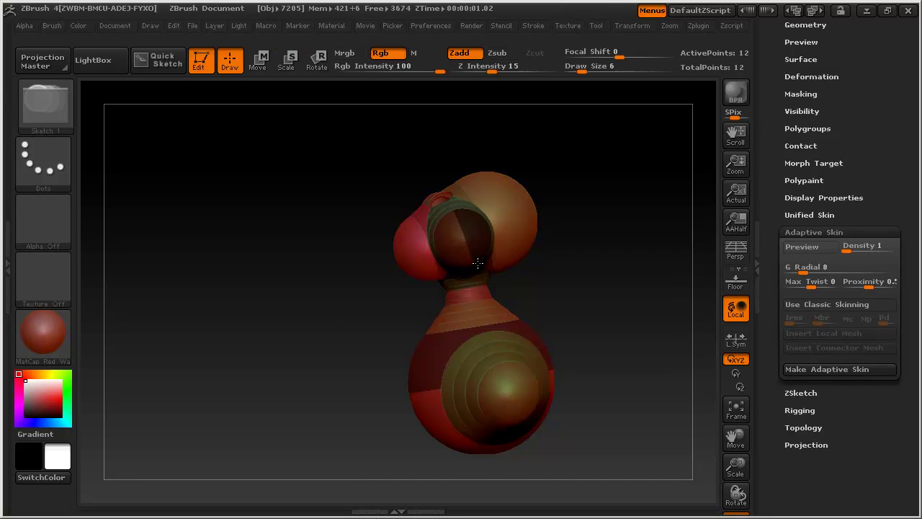
{"action": "left_click_drag", "start_coordinate": [549, 264], "coordinate": [584, 282]}
{"action": "mouse_move", "coordinate": [458, 234]}
{"action": "left_mouse_down"}
{"action": "mouse_move", "coordinate": [490, 227]}
{"action": "mouse_move", "coordinate": [585, 253]}
{"action": "left_mouse_up"}
{"action": "key", "text": "e"}
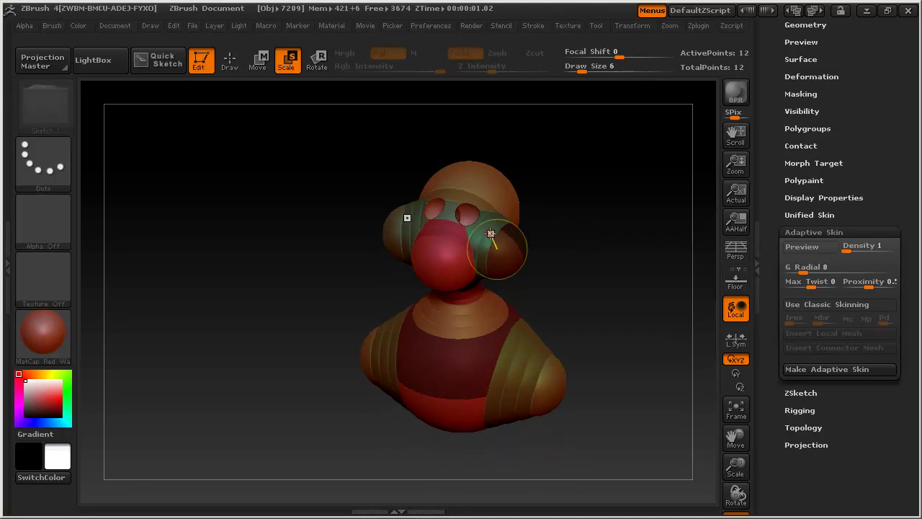
{"action": "left_click_drag", "start_coordinate": [457, 243], "coordinate": [480, 235]}
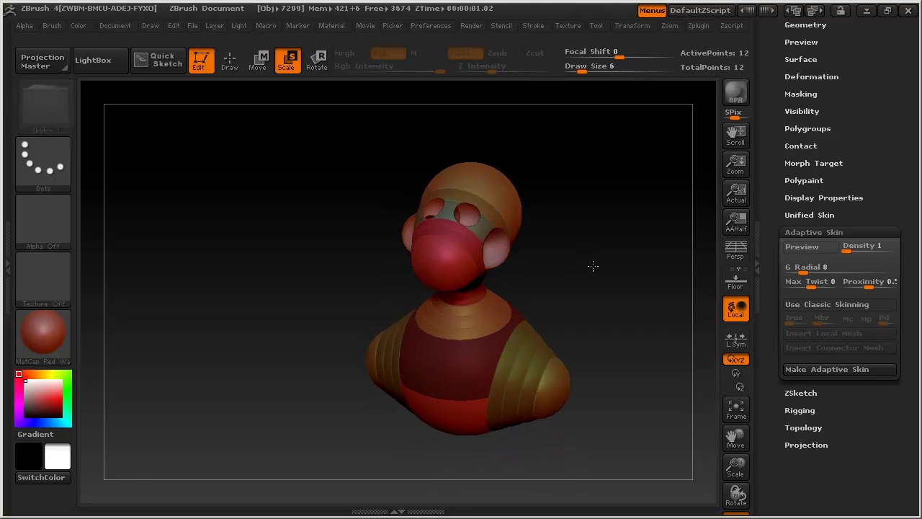
{"action": "left_click_drag", "start_coordinate": [594, 264], "coordinate": [555, 256]}
- Preview the skinned bust with eyes and ears, orbiting to inspect it
{"action": "key", "text": "a"}
{"action": "mouse_move", "coordinate": [498, 204]}
{"action": "left_mouse_down"}
{"action": "mouse_move", "coordinate": [598, 220]}
{"action": "mouse_move", "coordinate": [489, 260]}
{"action": "left_mouse_up"}
{"action": "mouse_move", "coordinate": [561, 257]}
{"action": "left_mouse_down"}
{"action": "mouse_move", "coordinate": [634, 282]}
{"action": "mouse_move", "coordinate": [615, 227]}
{"action": "mouse_move", "coordinate": [598, 238]}
{"action": "mouse_move", "coordinate": [543, 241]}
{"action": "left_mouse_up"}
{"action": "key", "text": "a"}
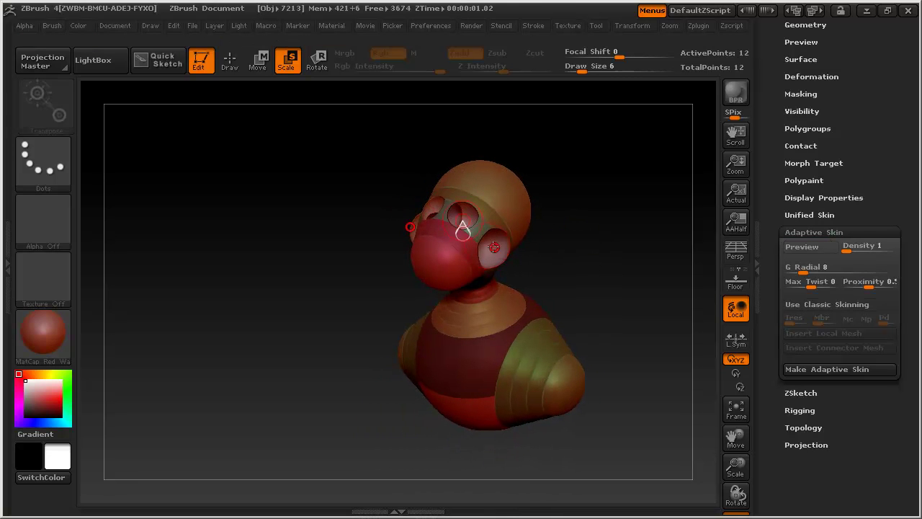
{"action": "key", "text": "a"}
{"action": "key", "text": "a"}
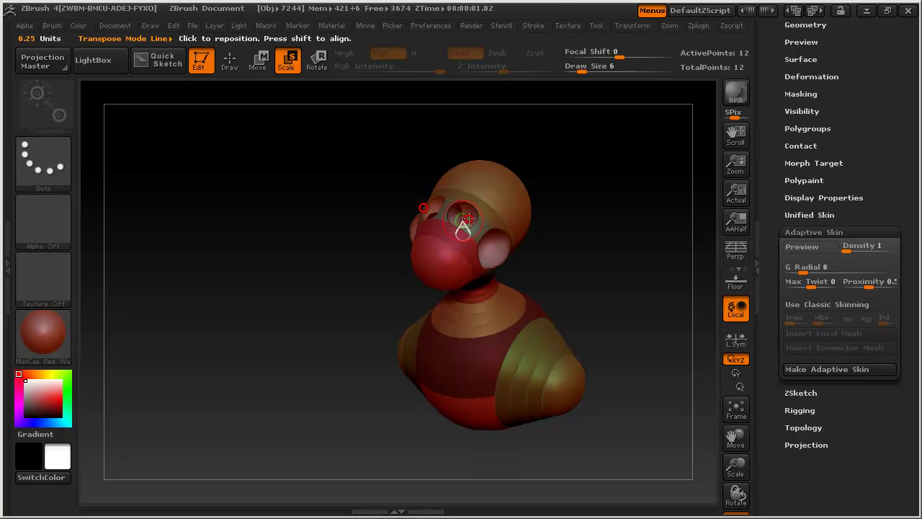
{"action": "key", "text": "a"}
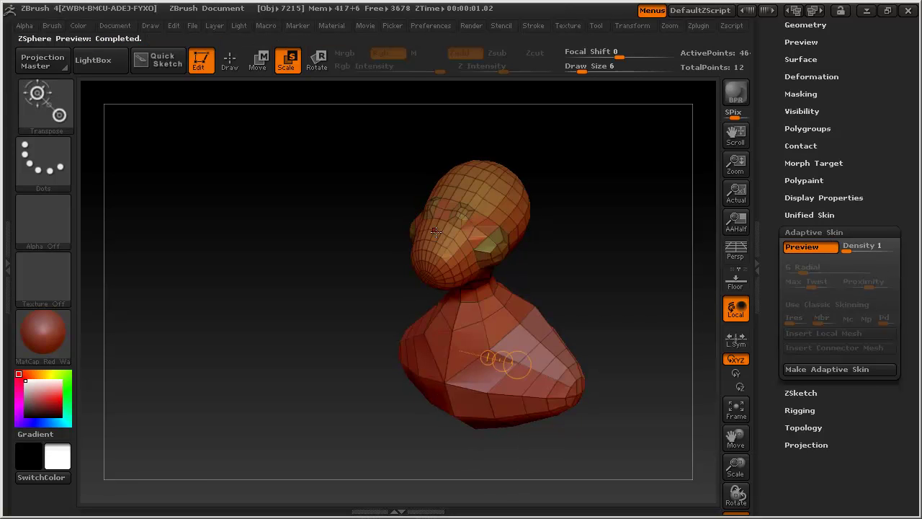
{"action": "mouse_move", "coordinate": [547, 238]}
{"action": "left_mouse_down"}
{"action": "mouse_move", "coordinate": [599, 259]}
{"action": "mouse_move", "coordinate": [486, 268]}
{"action": "left_mouse_up"}
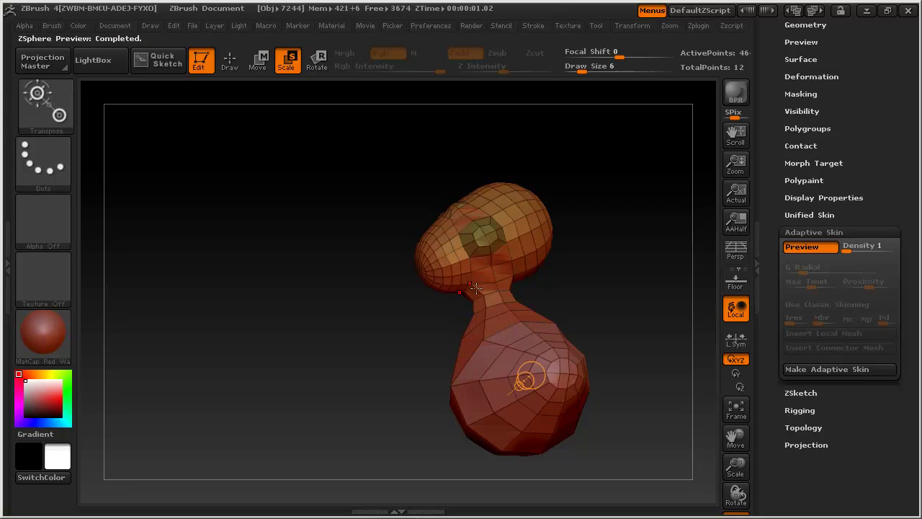
{"action": "mouse_move", "coordinate": [589, 284]}
{"action": "left_mouse_down"}
{"action": "mouse_move", "coordinate": [550, 270]}
{"action": "mouse_move", "coordinate": [577, 281]}
{"action": "mouse_move", "coordinate": [603, 322]}
{"action": "mouse_move", "coordinate": [592, 290]}
{"action": "left_mouse_up"}
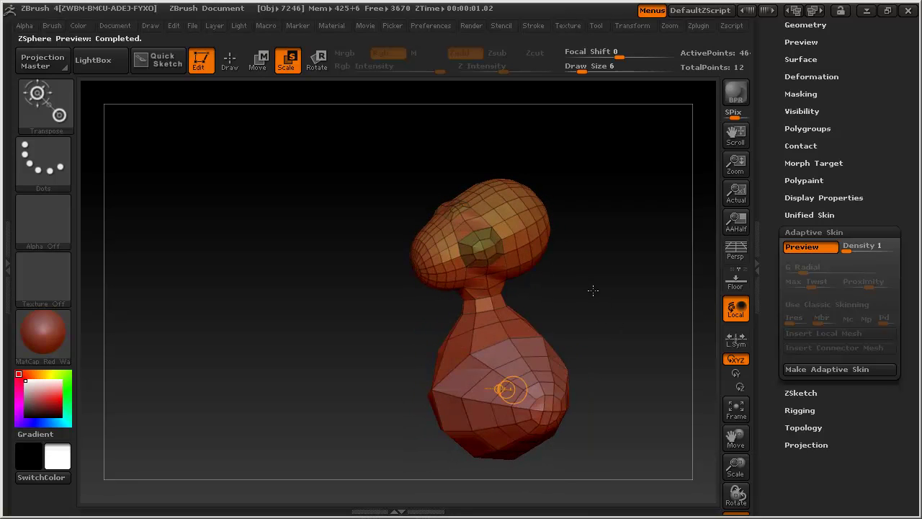
- Generate the Skin_ZSphere_1 mesh from the ZSphere chain and make it the active tool
{"action": "left_click", "coordinate": [810, 369]}
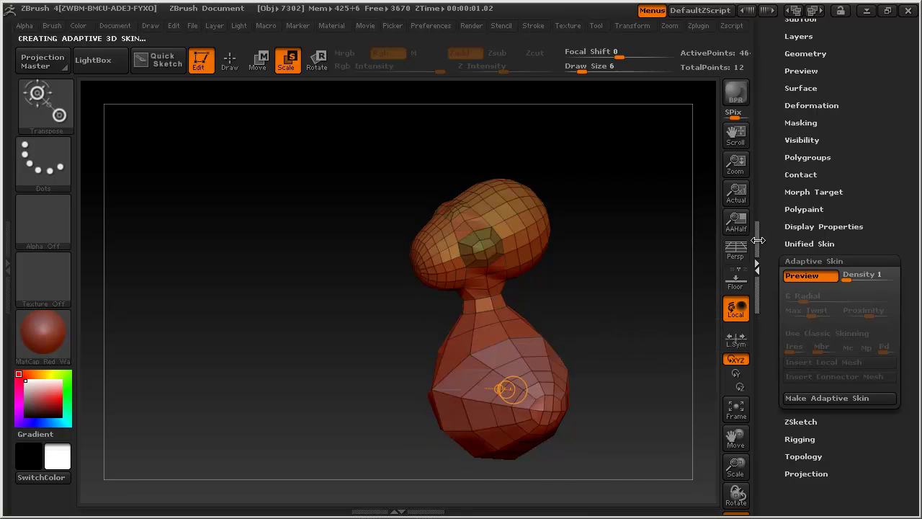
{"action": "left_click", "coordinate": [758, 240]}
{"action": "left_click", "coordinate": [913, 229]}
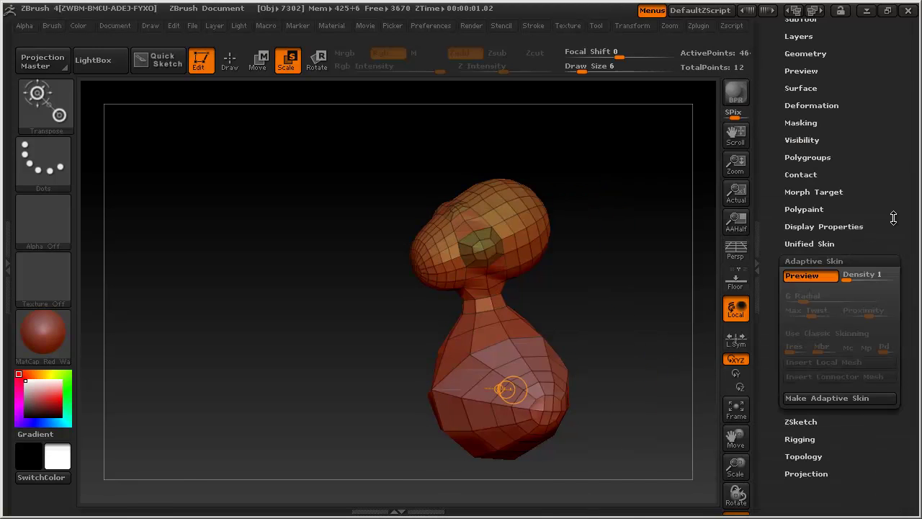
{"action": "left_click_drag", "start_coordinate": [778, 156], "coordinate": [787, 268]}
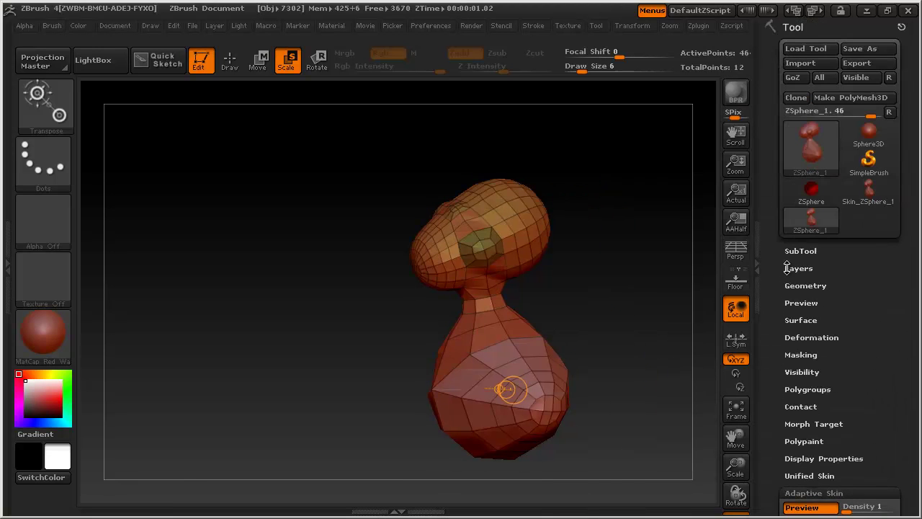
{"action": "left_click", "coordinate": [867, 202]}
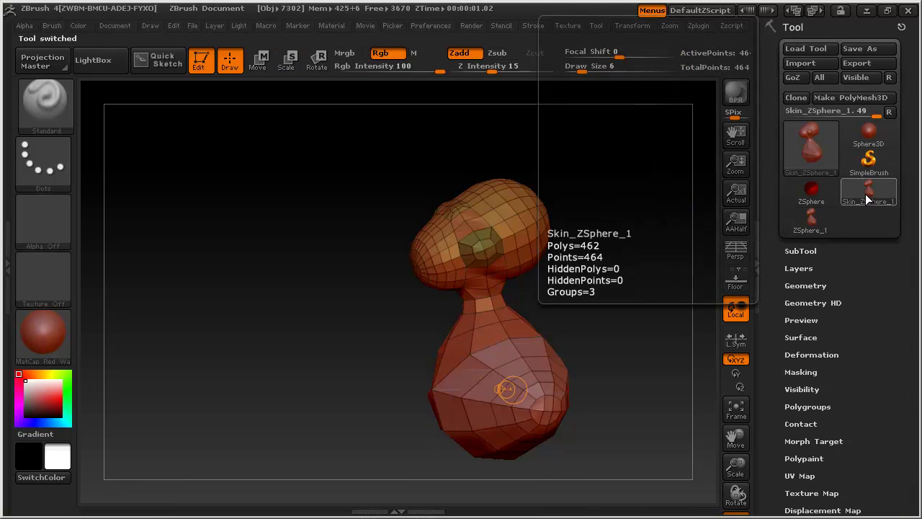
{"action": "left_click", "coordinate": [794, 226]}
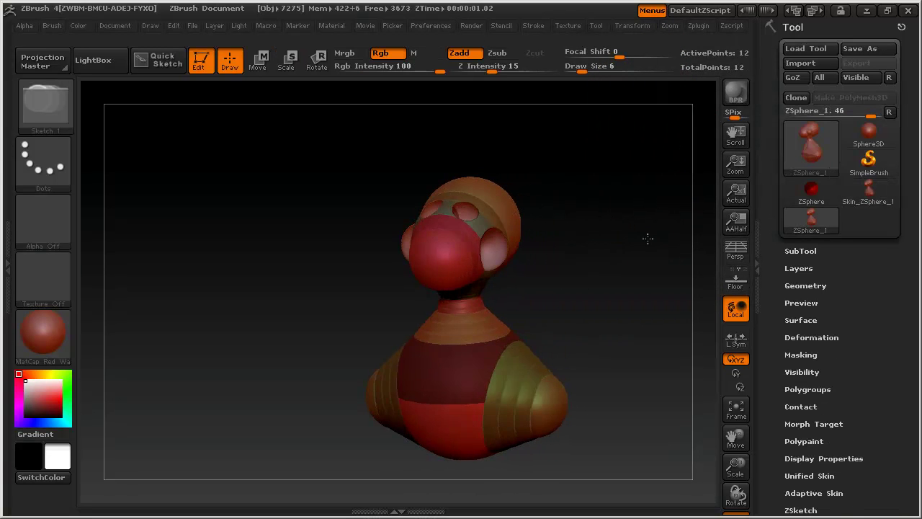
{"action": "left_click", "coordinate": [878, 197]}
- Orbit the skinned mesh and open the Brush palette
{"action": "left_click_drag", "start_coordinate": [631, 214], "coordinate": [611, 220]}
{"action": "mouse_move", "coordinate": [623, 296]}
{"action": "left_mouse_down"}
{"action": "mouse_move", "coordinate": [576, 282]}
{"action": "mouse_move", "coordinate": [630, 295]}
{"action": "mouse_move", "coordinate": [598, 302]}
{"action": "left_mouse_up"}
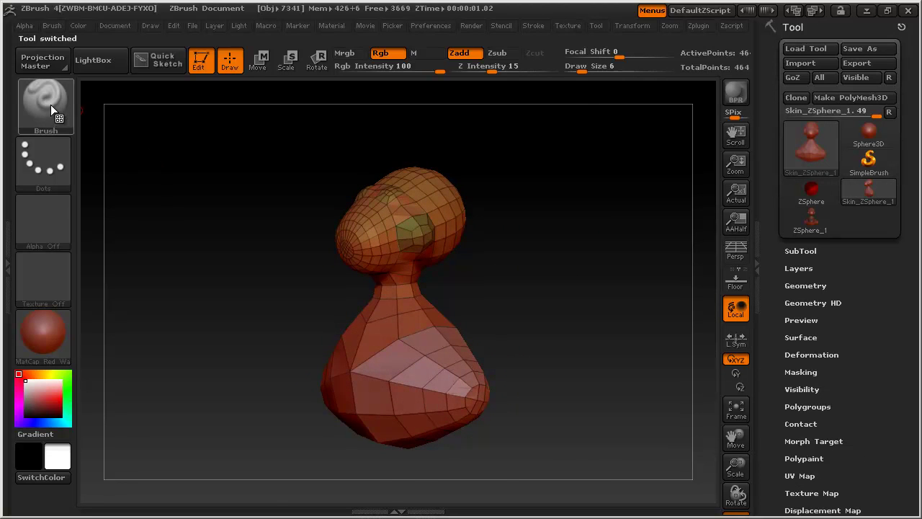
{"action": "left_click", "coordinate": [50, 104]}
- Select the Move brush and activate X symmetry
{"action": "left_click", "coordinate": [196, 264]}
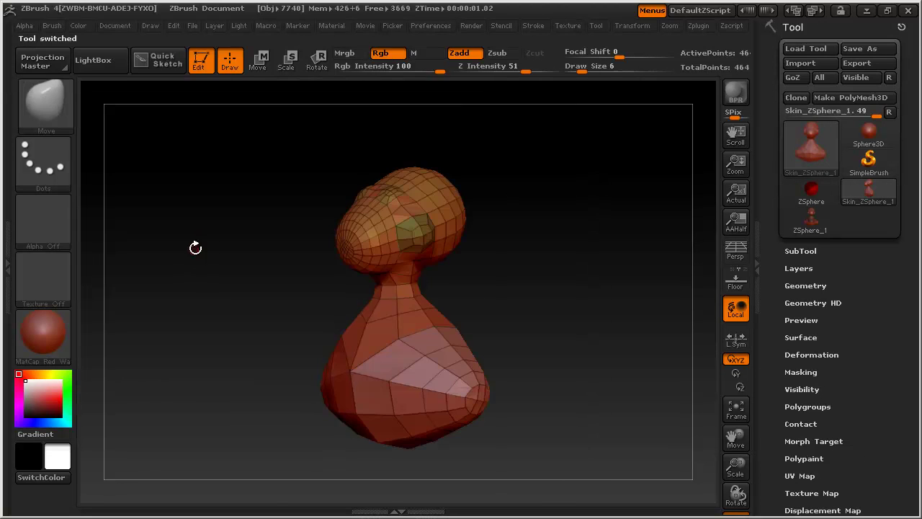
{"action": "left_click", "coordinate": [635, 27]}
{"action": "left_click", "coordinate": [653, 336]}
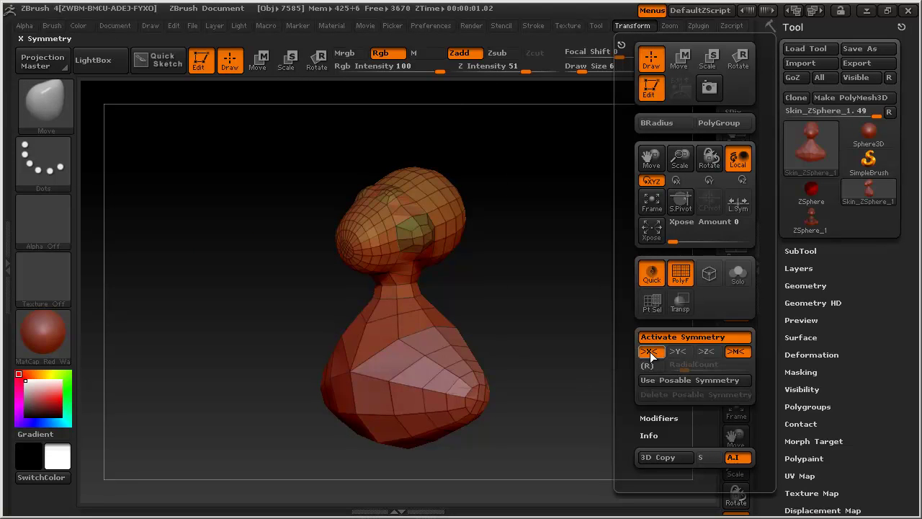
- Raise the draw size to 146 and pull the head rounder and more upright
{"action": "key", "text": "s"}
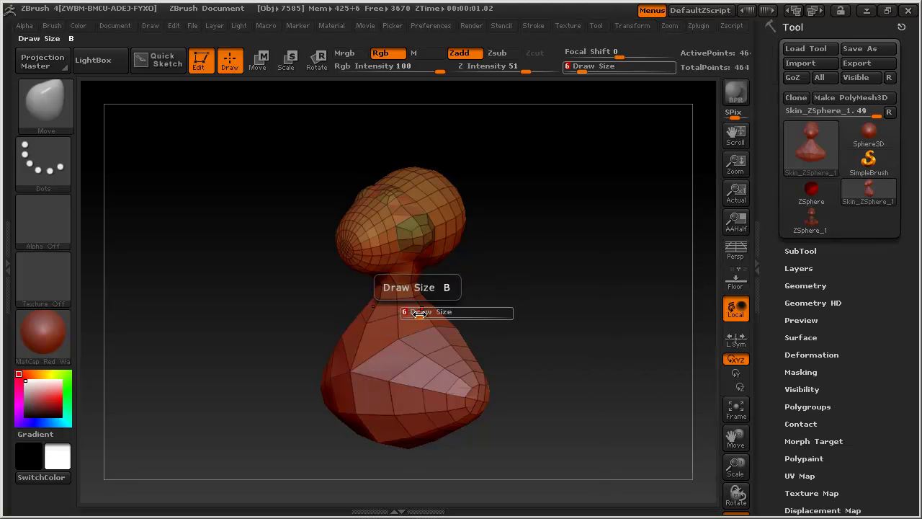
{"action": "left_click_drag", "start_coordinate": [415, 313], "coordinate": [464, 313]}
{"action": "mouse_move", "coordinate": [553, 253]}
{"action": "left_mouse_down"}
{"action": "mouse_move", "coordinate": [527, 240]}
{"action": "mouse_move", "coordinate": [535, 257]}
{"action": "left_mouse_up"}
{"action": "key", "text": "s"}
{"action": "left_click_drag", "start_coordinate": [428, 243], "coordinate": [440, 242]}
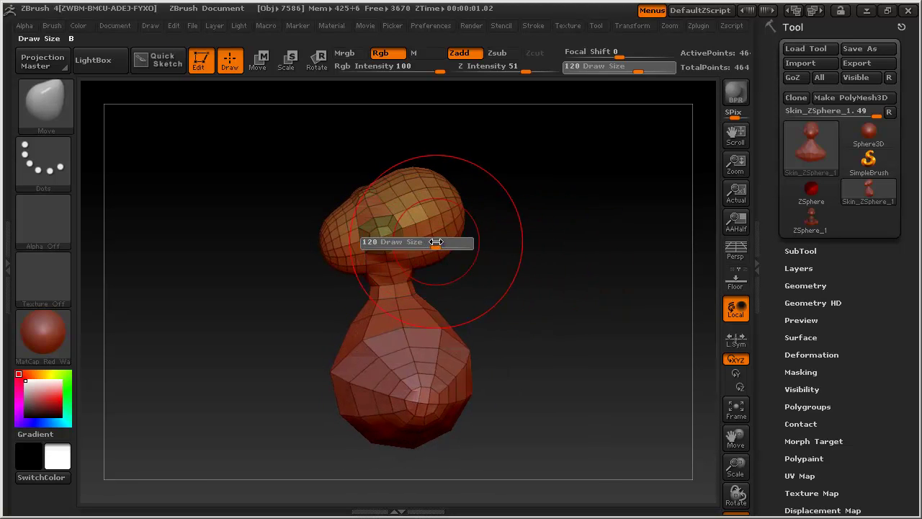
{"action": "mouse_move", "coordinate": [402, 206]}
{"action": "left_mouse_down"}
{"action": "mouse_move", "coordinate": [423, 193]}
{"action": "mouse_move", "coordinate": [348, 193]}
{"action": "mouse_move", "coordinate": [403, 192]}
{"action": "left_mouse_up"}
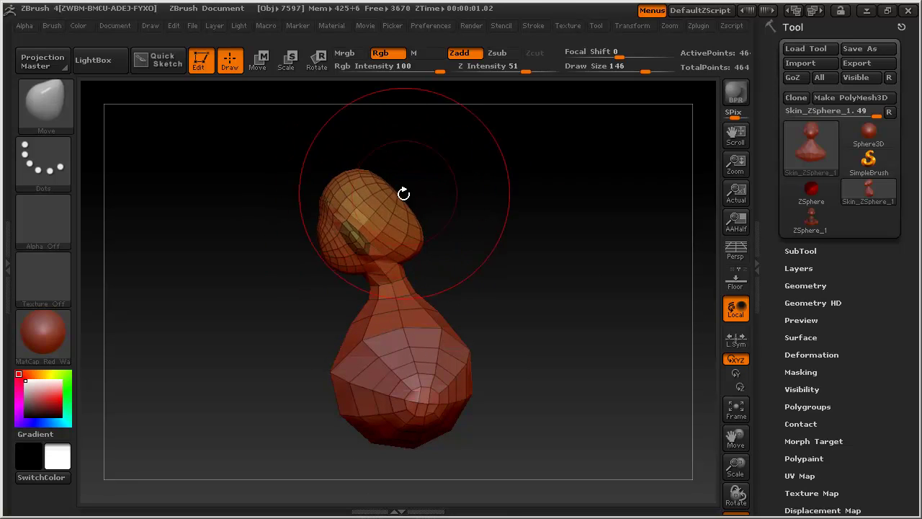
- From a front view, pull the brow and nose forward at draw size 67, then inspect the bust
{"action": "mouse_move", "coordinate": [486, 264]}
{"action": "left_mouse_down"}
{"action": "mouse_move", "coordinate": [431, 240]}
{"action": "mouse_move", "coordinate": [448, 249]}
{"action": "left_mouse_up"}
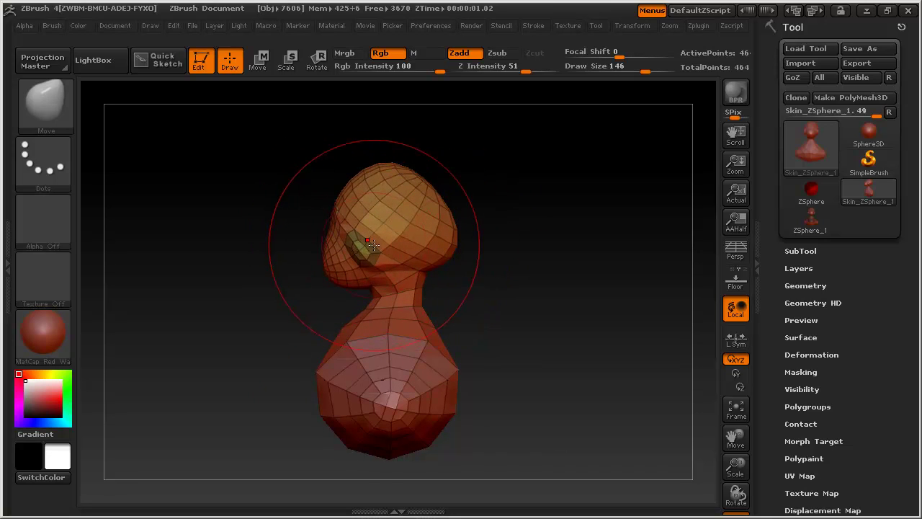
{"action": "left_click_drag", "start_coordinate": [333, 252], "coordinate": [326, 258]}
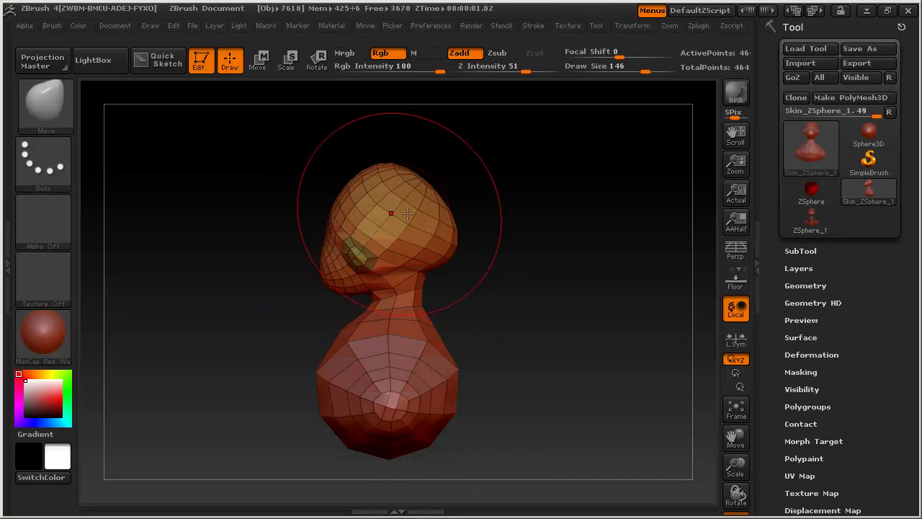
{"action": "key", "text": "s"}
{"action": "mouse_move", "coordinate": [415, 268]}
{"action": "left_mouse_down"}
{"action": "mouse_move", "coordinate": [389, 267]}
{"action": "mouse_move", "coordinate": [418, 244]}
{"action": "mouse_move", "coordinate": [360, 239]}
{"action": "mouse_move", "coordinate": [392, 227]}
{"action": "left_mouse_up"}
{"action": "key", "text": "s"}
{"action": "key", "text": "s"}
{"action": "mouse_move", "coordinate": [453, 258]}
{"action": "left_mouse_down"}
{"action": "mouse_move", "coordinate": [550, 267]}
{"action": "mouse_move", "coordinate": [504, 298]}
{"action": "mouse_move", "coordinate": [414, 252]}
{"action": "mouse_move", "coordinate": [454, 264]}
{"action": "mouse_move", "coordinate": [509, 243]}
{"action": "mouse_move", "coordinate": [449, 263]}
{"action": "mouse_move", "coordinate": [386, 258]}
{"action": "mouse_move", "coordinate": [490, 261]}
{"action": "mouse_move", "coordinate": [525, 273]}
{"action": "mouse_move", "coordinate": [444, 247]}
{"action": "left_mouse_up"}
{"action": "key", "text": "s"}
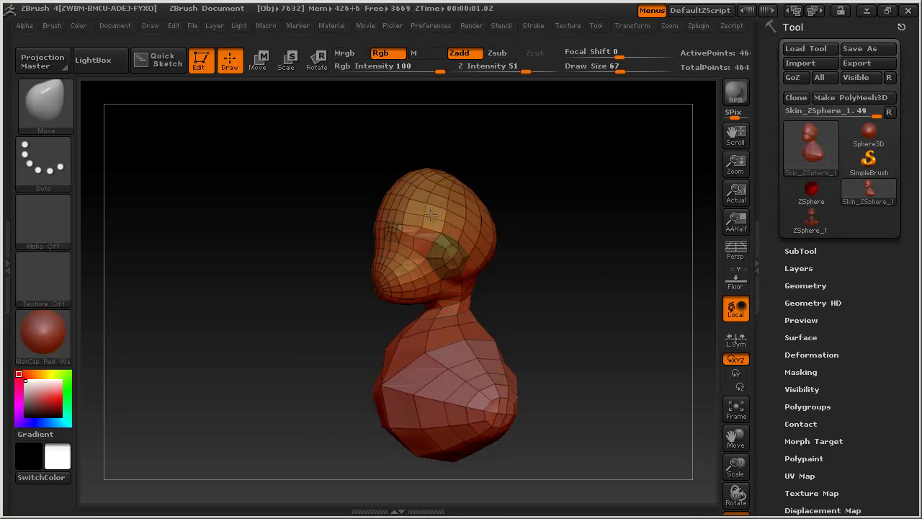
{"action": "mouse_move", "coordinate": [336, 211]}
{"action": "left_mouse_down"}
{"action": "mouse_move", "coordinate": [317, 247]}
{"action": "mouse_move", "coordinate": [387, 246]}
{"action": "left_mouse_up"}
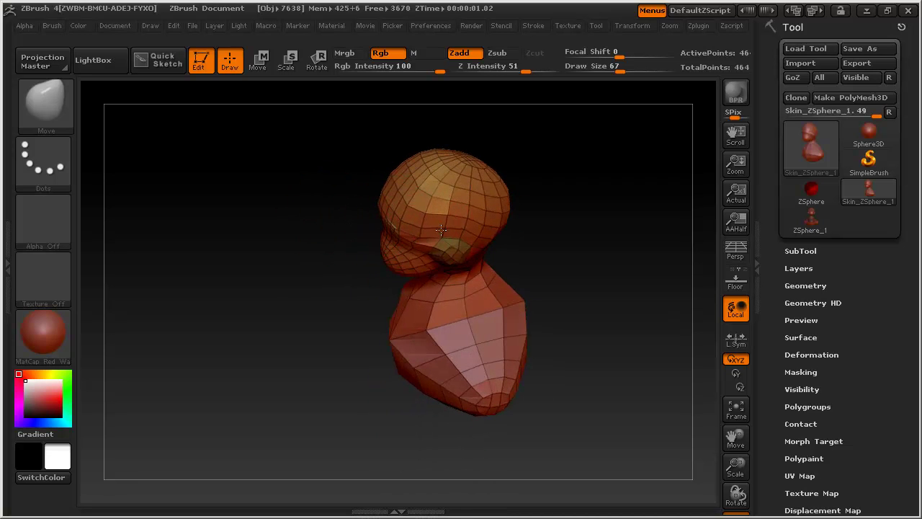
{"action": "mouse_move", "coordinate": [526, 277]}
{"action": "left_mouse_down"}
{"action": "mouse_move", "coordinate": [543, 230]}
{"action": "mouse_move", "coordinate": [519, 228]}
{"action": "left_mouse_up"}
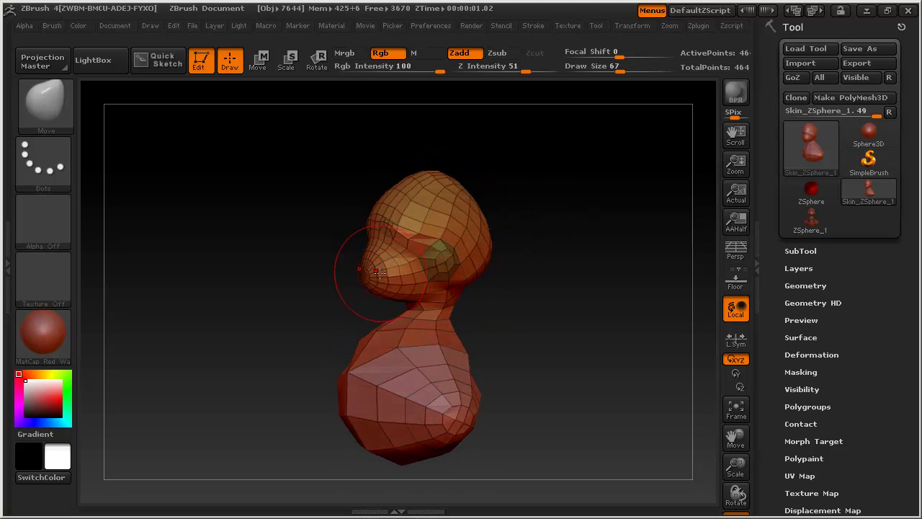
- Shrink the Move brush to draw size 30 and refine the nose and brow from front and side
{"action": "key", "text": "s"}
{"action": "left_click", "coordinate": [339, 246]}
{"action": "left_click_drag", "start_coordinate": [370, 246], "coordinate": [375, 242]}
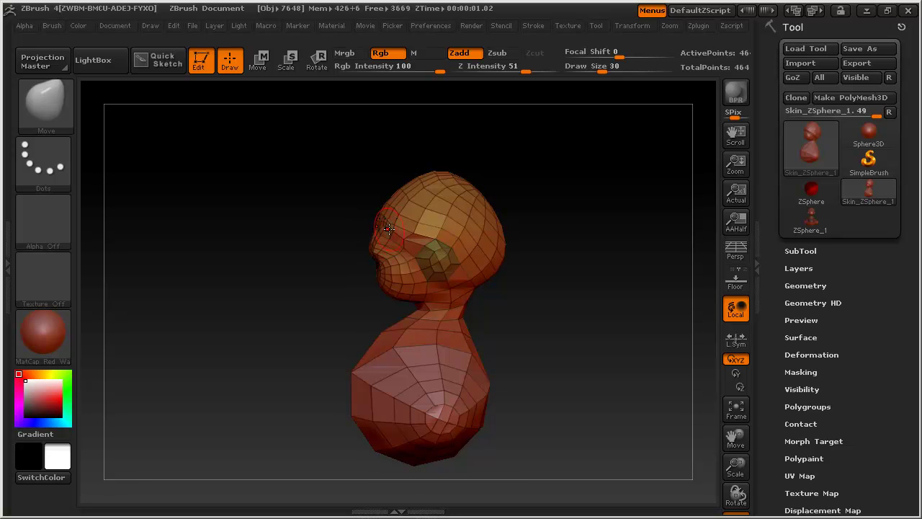
{"action": "left_click_drag", "start_coordinate": [382, 239], "coordinate": [393, 245]}
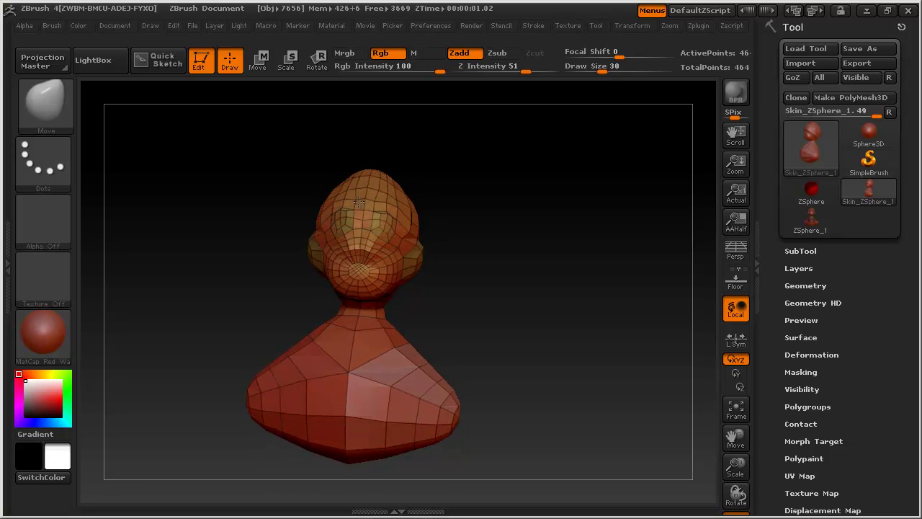
{"action": "mouse_move", "coordinate": [415, 222]}
{"action": "left_mouse_down"}
{"action": "mouse_move", "coordinate": [474, 237]}
{"action": "mouse_move", "coordinate": [375, 262]}
{"action": "left_mouse_up"}
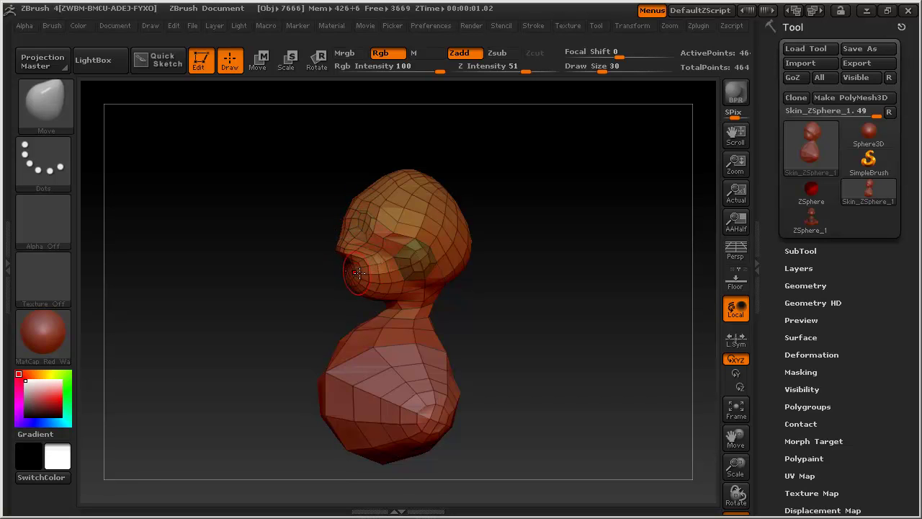
- Raise the draw size to 68 and check the bust's front and side profile
{"action": "mouse_move", "coordinate": [521, 291]}
{"action": "left_mouse_down"}
{"action": "mouse_move", "coordinate": [434, 251]}
{"action": "mouse_move", "coordinate": [442, 254]}
{"action": "left_mouse_up"}
{"action": "key", "text": "s"}
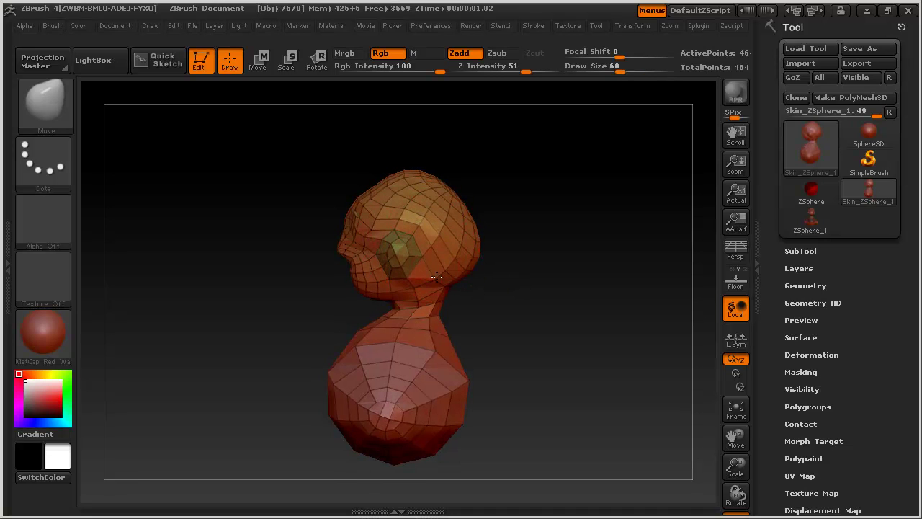
{"action": "left_click_drag", "start_coordinate": [498, 317], "coordinate": [486, 325]}
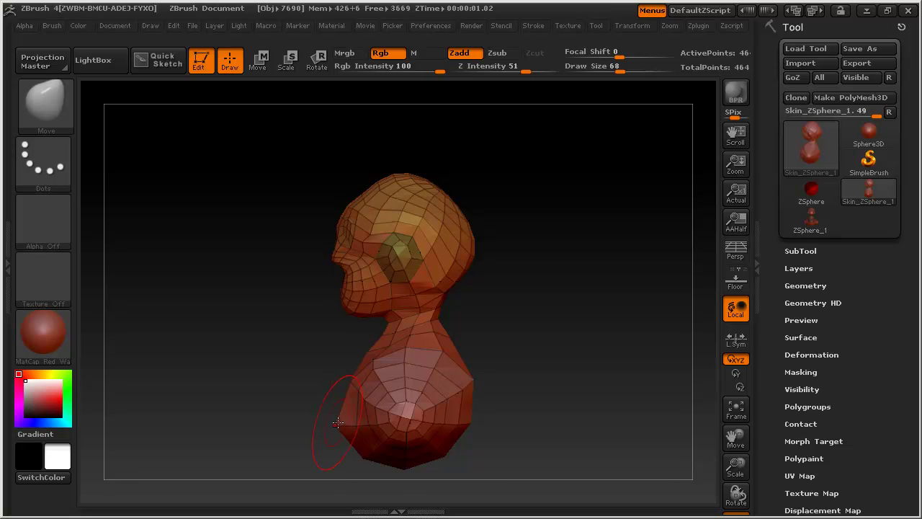
- Enlarge the Move brush to 160, widen and raise the shoulders, and pull the lower torso outward
{"action": "left_click_drag", "start_coordinate": [503, 389], "coordinate": [536, 384]}
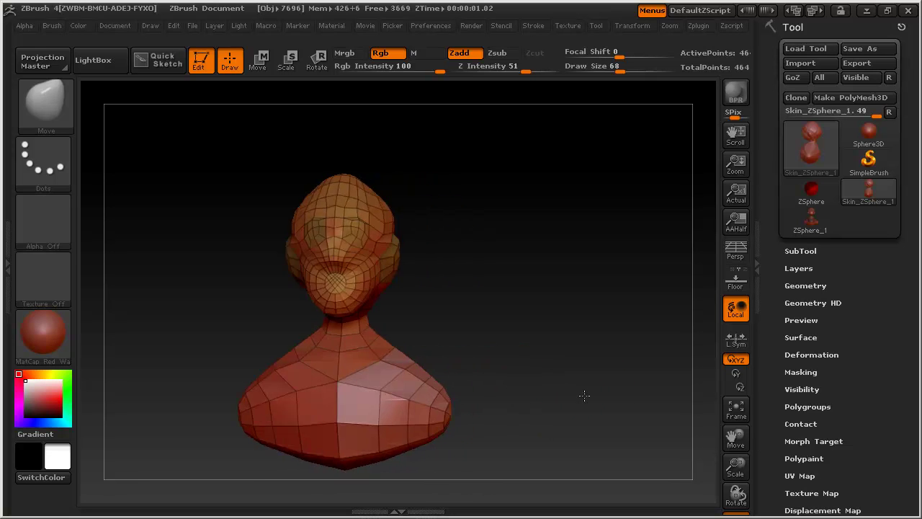
{"action": "key", "text": "s"}
{"action": "mouse_move", "coordinate": [453, 405]}
{"action": "left_mouse_down"}
{"action": "mouse_move", "coordinate": [475, 406]}
{"action": "mouse_move", "coordinate": [396, 402]}
{"action": "left_mouse_up"}
{"action": "mouse_move", "coordinate": [462, 396]}
{"action": "left_mouse_down"}
{"action": "mouse_move", "coordinate": [473, 387]}
{"action": "mouse_move", "coordinate": [340, 391]}
{"action": "left_mouse_up"}
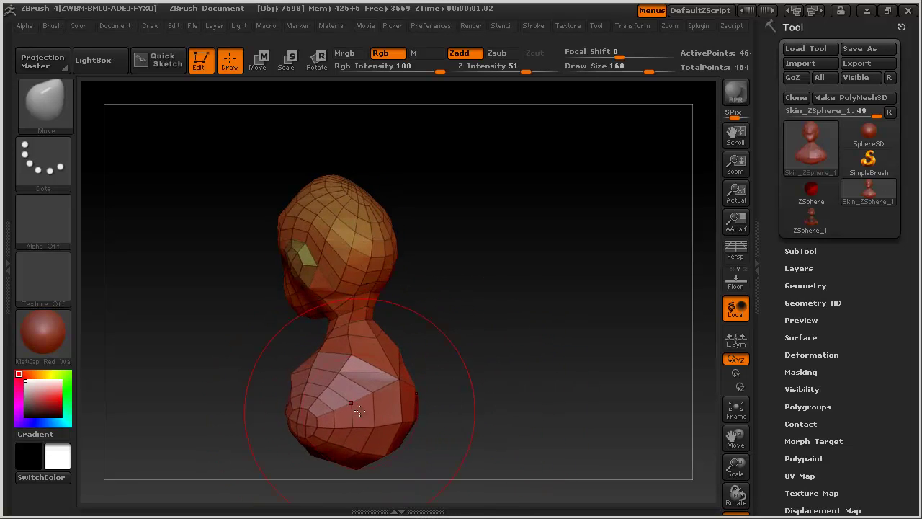
{"action": "mouse_move", "coordinate": [505, 371]}
{"action": "left_mouse_down"}
{"action": "mouse_move", "coordinate": [515, 388]}
{"action": "mouse_move", "coordinate": [353, 396]}
{"action": "left_mouse_up"}
{"action": "mouse_move", "coordinate": [472, 338]}
{"action": "left_mouse_down"}
{"action": "mouse_move", "coordinate": [545, 334]}
{"action": "mouse_move", "coordinate": [552, 344]}
{"action": "left_mouse_up"}
{"action": "left_click_drag", "start_coordinate": [449, 354], "coordinate": [482, 284]}
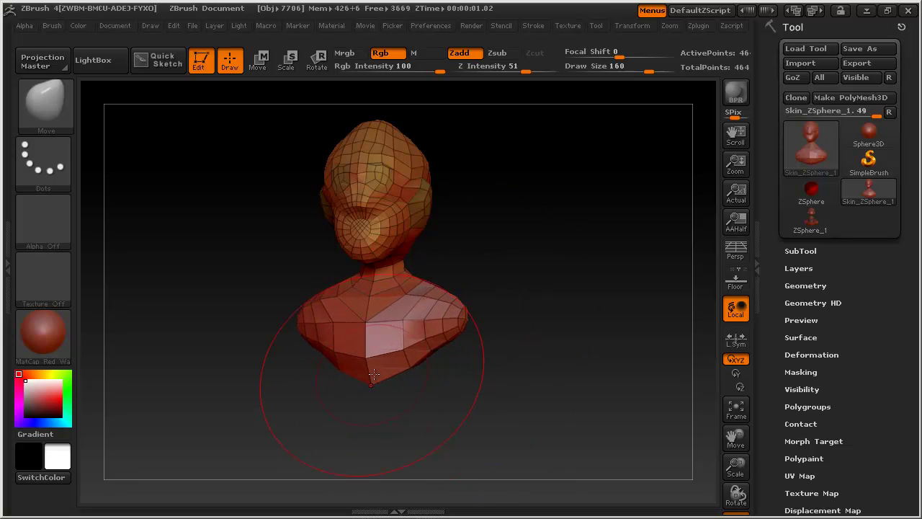
{"action": "left_click_drag", "start_coordinate": [419, 365], "coordinate": [429, 375]}
- Push the lower torso into a rounded bulge in side profile, then drop draw size to 86
{"action": "left_click_drag", "start_coordinate": [514, 325], "coordinate": [432, 324]}
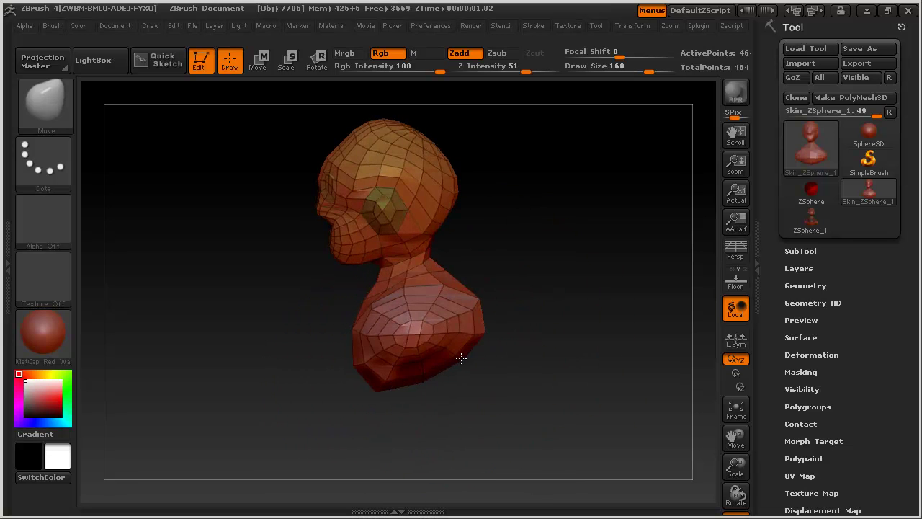
{"action": "mouse_move", "coordinate": [443, 360]}
{"action": "left_mouse_down"}
{"action": "mouse_move", "coordinate": [461, 334]}
{"action": "mouse_move", "coordinate": [408, 329]}
{"action": "mouse_move", "coordinate": [382, 309]}
{"action": "left_mouse_up"}
{"action": "key", "text": "s"}
{"action": "left_click", "coordinate": [449, 325]}
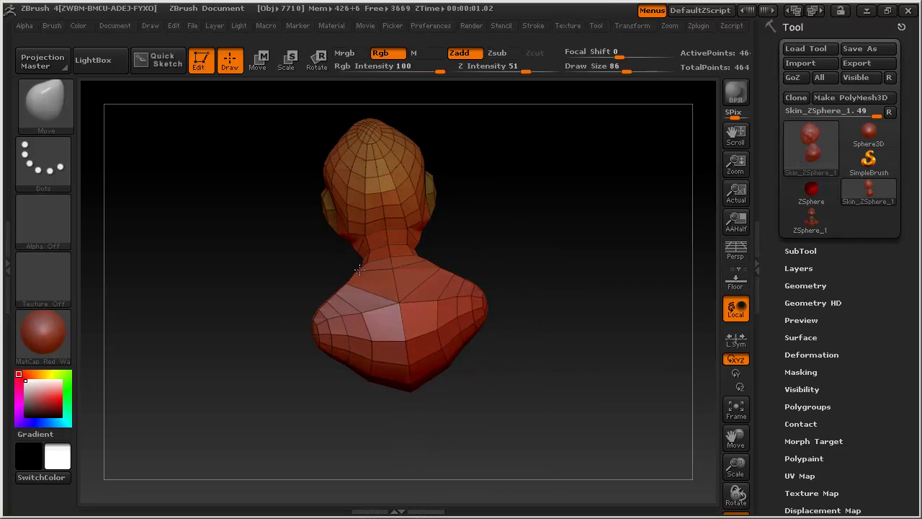
- Orbit the bust through side, front and back views to check the head and torso
{"action": "mouse_move", "coordinate": [354, 268]}
{"action": "left_mouse_down"}
{"action": "mouse_move", "coordinate": [447, 274]}
{"action": "mouse_move", "coordinate": [406, 282]}
{"action": "left_mouse_up"}
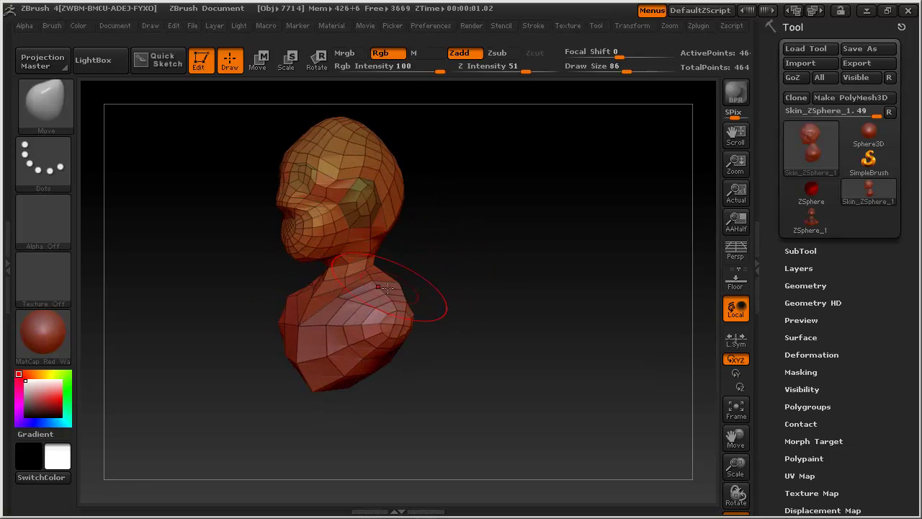
{"action": "left_click_drag", "start_coordinate": [467, 330], "coordinate": [488, 315]}
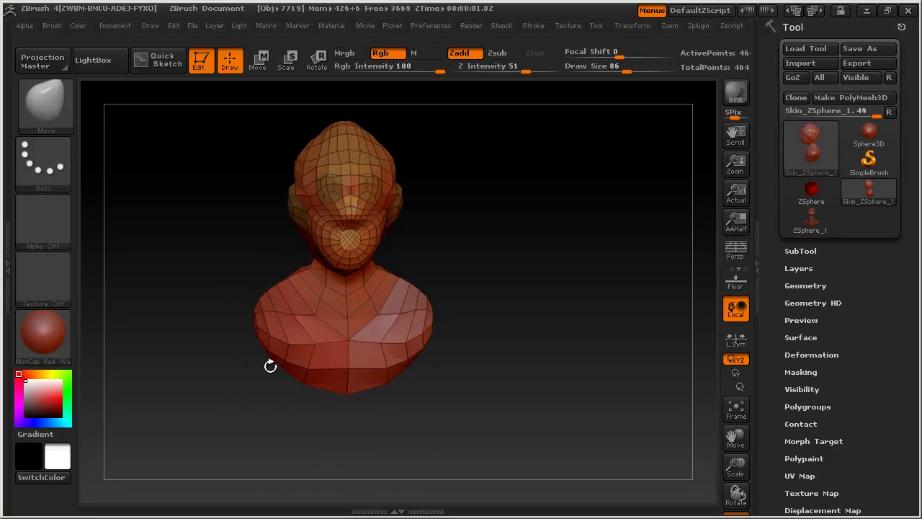
{"action": "mouse_move", "coordinate": [435, 401]}
{"action": "left_mouse_down"}
{"action": "mouse_move", "coordinate": [371, 372]}
{"action": "mouse_move", "coordinate": [327, 391]}
{"action": "mouse_move", "coordinate": [375, 412]}
{"action": "mouse_move", "coordinate": [360, 390]}
{"action": "mouse_move", "coordinate": [408, 420]}
{"action": "mouse_move", "coordinate": [407, 372]}
{"action": "mouse_move", "coordinate": [500, 301]}
{"action": "mouse_move", "coordinate": [469, 380]}
{"action": "left_mouse_up"}
{"action": "mouse_move", "coordinate": [442, 353]}
{"action": "left_mouse_down"}
{"action": "mouse_move", "coordinate": [465, 317]}
{"action": "mouse_move", "coordinate": [437, 265]}
{"action": "left_mouse_up"}
{"action": "mouse_move", "coordinate": [449, 341]}
{"action": "left_mouse_down"}
{"action": "mouse_move", "coordinate": [531, 305]}
{"action": "mouse_move", "coordinate": [509, 303]}
{"action": "mouse_move", "coordinate": [431, 258]}
{"action": "left_mouse_up"}
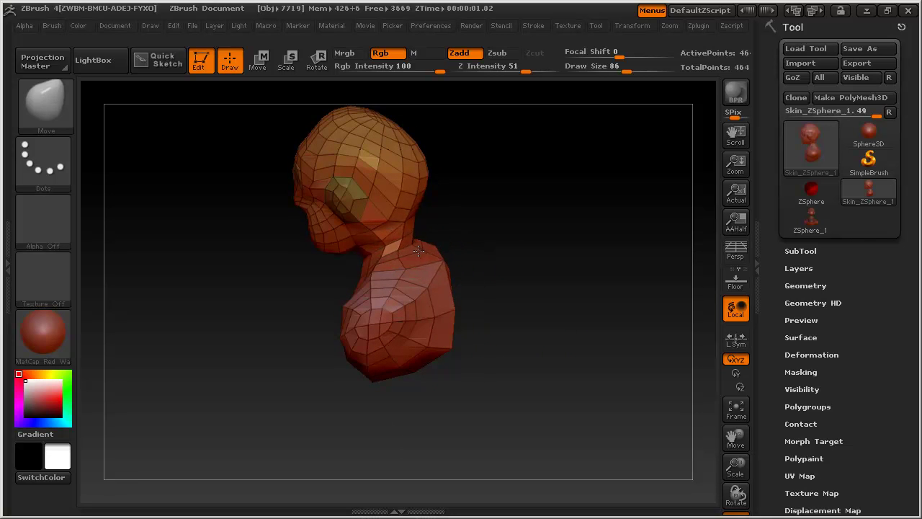
{"action": "mouse_move", "coordinate": [500, 200]}
{"action": "left_mouse_down"}
{"action": "mouse_move", "coordinate": [426, 190]}
{"action": "mouse_move", "coordinate": [518, 193]}
{"action": "mouse_move", "coordinate": [545, 208]}
{"action": "left_mouse_up"}
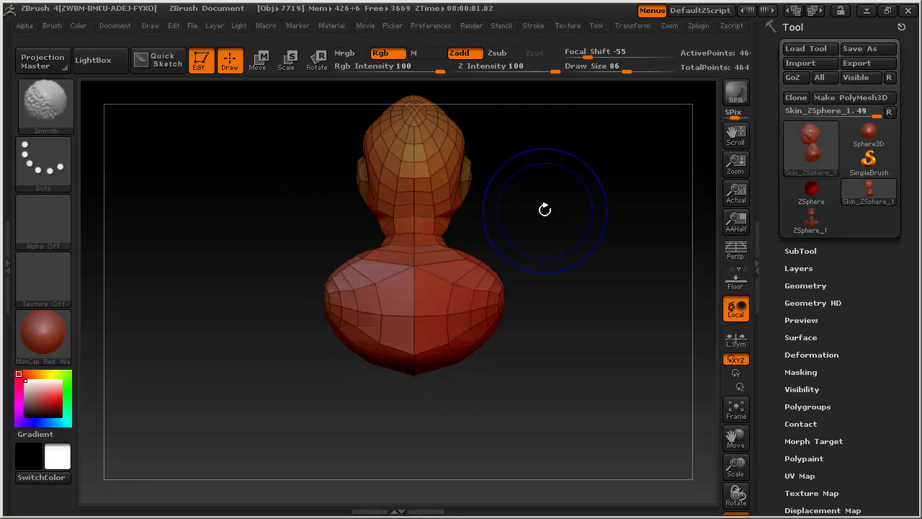
{"action": "left_click_drag", "start_coordinate": [568, 295], "coordinate": [574, 305], "text": "alt"}
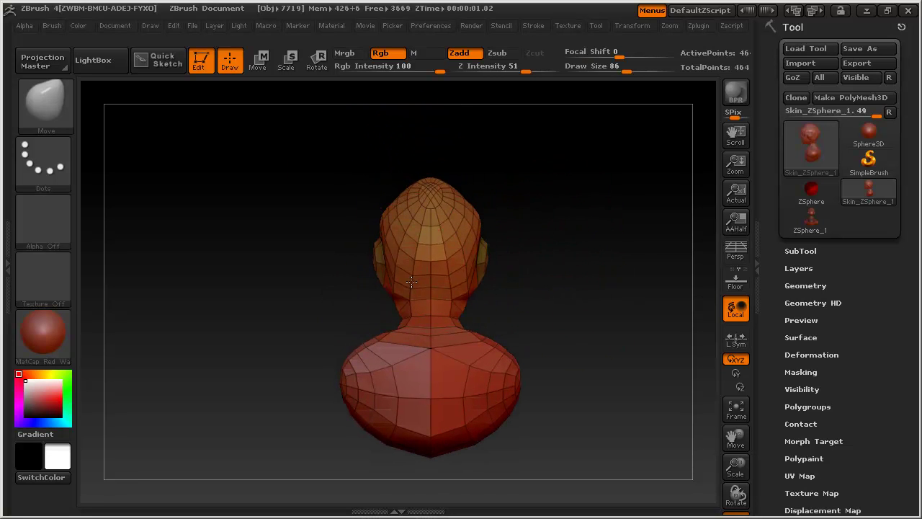
{"action": "left_click_drag", "start_coordinate": [332, 223], "coordinate": [389, 205]}
{"action": "left_click_drag", "start_coordinate": [429, 179], "coordinate": [383, 185]}
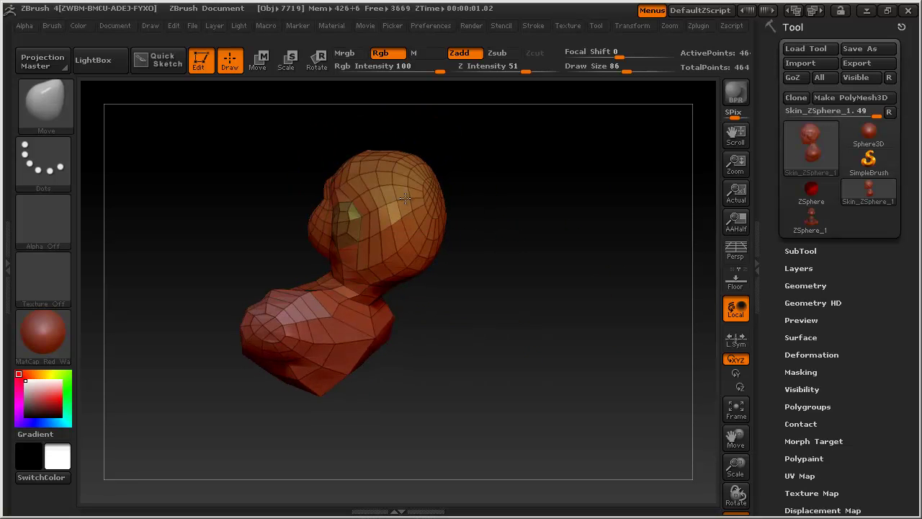
- Turn the bust from behind round to the front and above to review its overall shape
{"action": "left_click_drag", "start_coordinate": [517, 286], "coordinate": [421, 264]}
{"action": "mouse_move", "coordinate": [562, 265]}
{"action": "left_mouse_down"}
{"action": "mouse_move", "coordinate": [517, 274]}
{"action": "mouse_move", "coordinate": [420, 264]}
{"action": "left_mouse_up"}
{"action": "mouse_move", "coordinate": [479, 309]}
{"action": "left_mouse_down"}
{"action": "mouse_move", "coordinate": [471, 324]}
{"action": "mouse_move", "coordinate": [430, 329]}
{"action": "mouse_move", "coordinate": [514, 312]}
{"action": "mouse_move", "coordinate": [496, 326]}
{"action": "mouse_move", "coordinate": [531, 298]}
{"action": "mouse_move", "coordinate": [521, 370]}
{"action": "mouse_move", "coordinate": [396, 389]}
{"action": "left_mouse_up"}
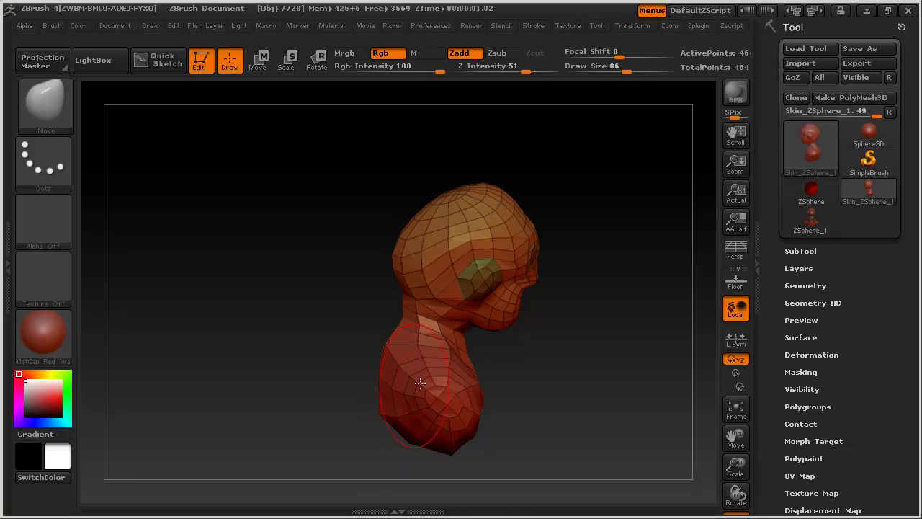
{"action": "left_click_drag", "start_coordinate": [391, 395], "coordinate": [460, 397]}
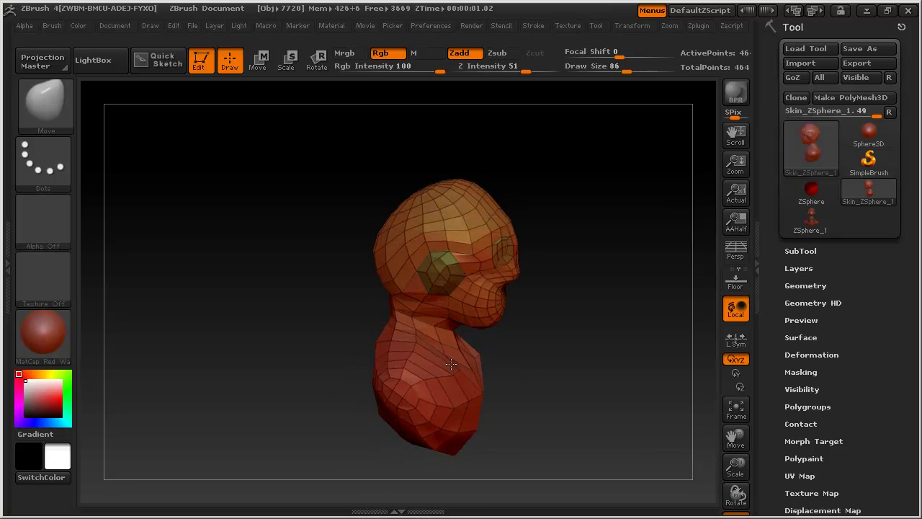
{"action": "mouse_move", "coordinate": [351, 393]}
{"action": "left_mouse_down"}
{"action": "mouse_move", "coordinate": [359, 405]}
{"action": "mouse_move", "coordinate": [342, 426]}
{"action": "left_mouse_up"}
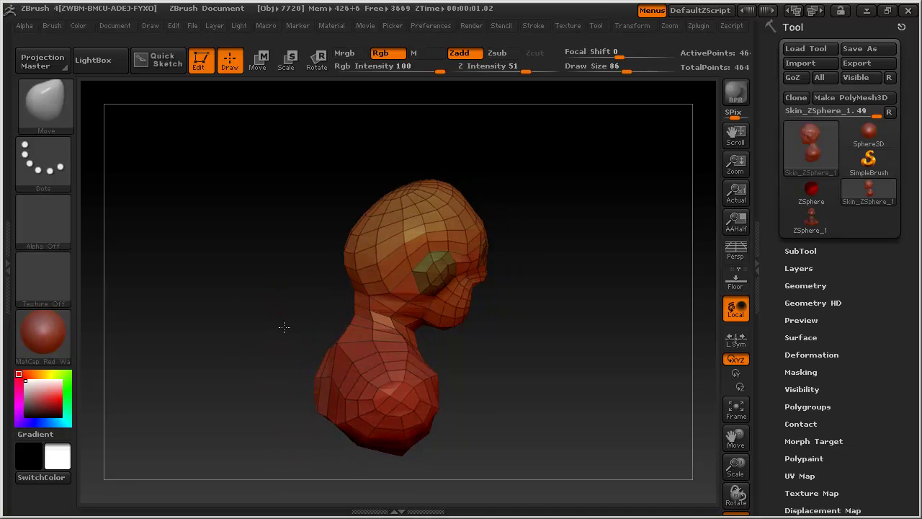
{"action": "left_click_drag", "start_coordinate": [286, 326], "coordinate": [385, 329]}
{"action": "mouse_move", "coordinate": [423, 233]}
{"action": "left_mouse_down"}
{"action": "mouse_move", "coordinate": [289, 227]}
{"action": "mouse_move", "coordinate": [283, 264]}
{"action": "left_mouse_up"}
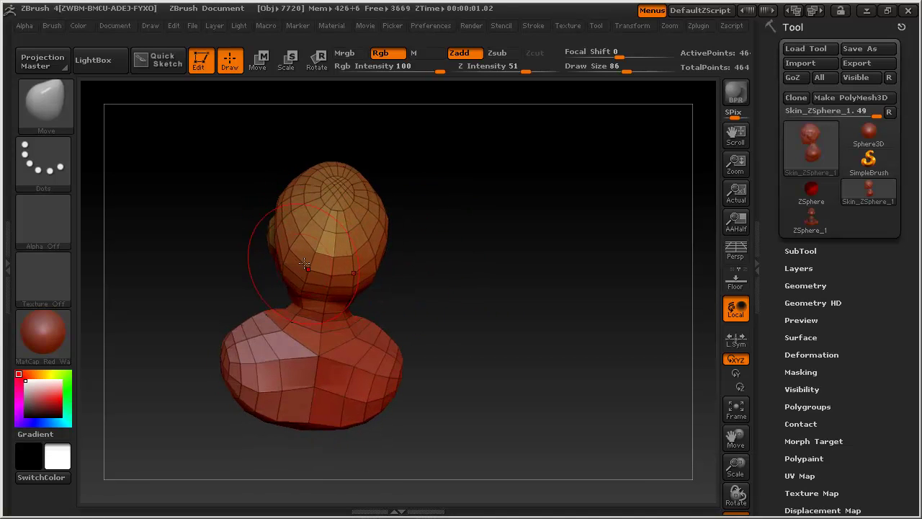
{"action": "mouse_move", "coordinate": [404, 230]}
{"action": "left_mouse_down"}
{"action": "mouse_move", "coordinate": [449, 224]}
{"action": "mouse_move", "coordinate": [451, 235]}
{"action": "left_mouse_up"}
- Frame the bust front-on, then pull the nose out and reshape the mouth and chin
{"action": "left_click_drag", "start_coordinate": [492, 266], "coordinate": [515, 300]}
{"action": "key", "text": "f"}
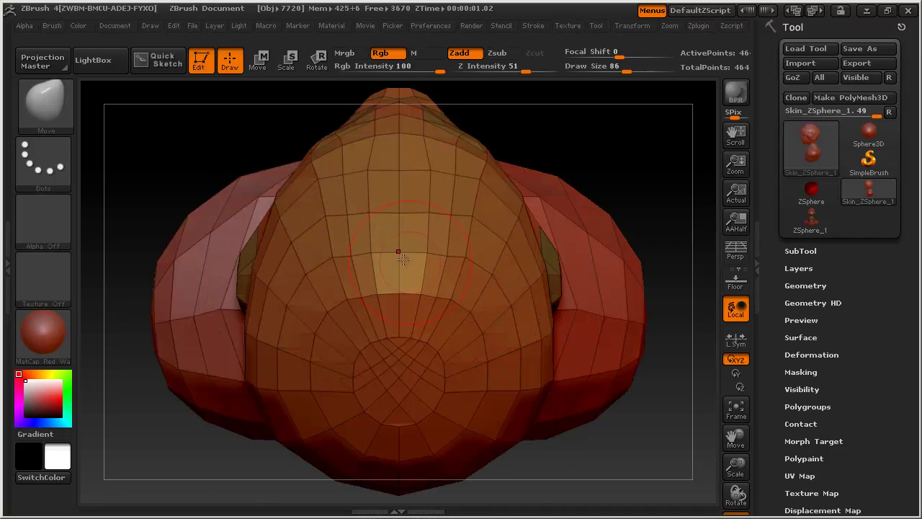
{"action": "mouse_move", "coordinate": [642, 434]}
{"action": "left_mouse_down", "text": "alt"}
{"action": "mouse_move", "coordinate": [576, 410]}
{"action": "mouse_move", "coordinate": [611, 333]}
{"action": "mouse_move", "coordinate": [548, 368]}
{"action": "mouse_move", "coordinate": [531, 411]}
{"action": "mouse_move", "coordinate": [597, 385]}
{"action": "mouse_move", "coordinate": [421, 225]}
{"action": "left_mouse_up", "text": "alt"}
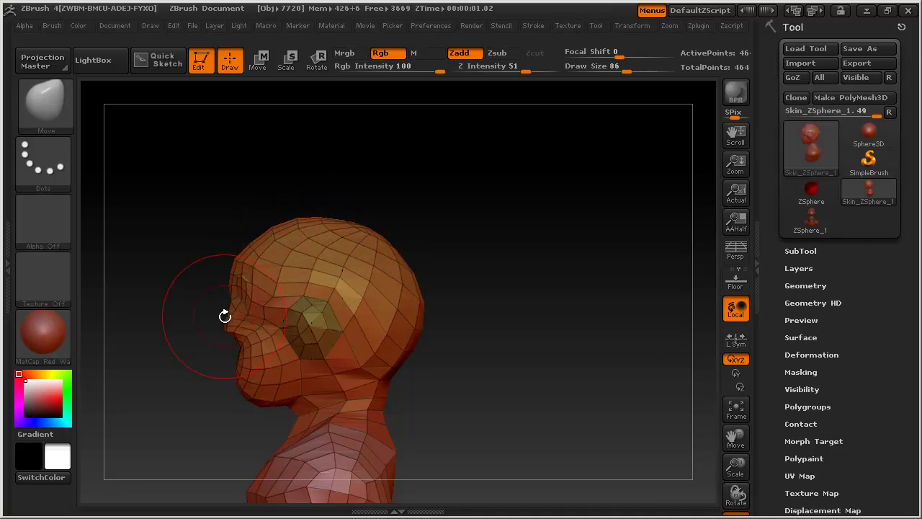
{"action": "left_click_drag", "start_coordinate": [227, 317], "coordinate": [216, 323]}
{"action": "mouse_move", "coordinate": [229, 351]}
{"action": "left_mouse_down"}
{"action": "mouse_move", "coordinate": [204, 371]}
{"action": "mouse_move", "coordinate": [310, 216]}
{"action": "left_mouse_up"}
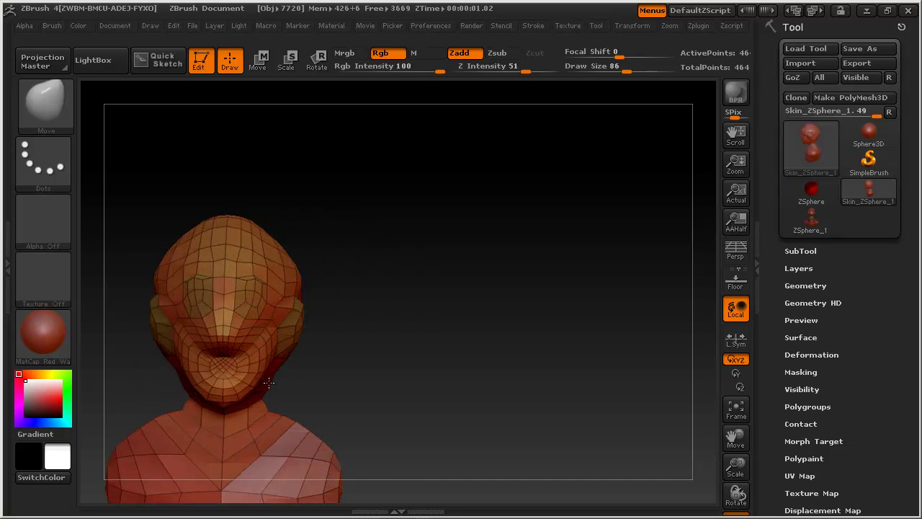
- Adjust the brush size between 33 and 67 while turning the head to three-quarter views
{"action": "mouse_move", "coordinate": [391, 243]}
{"action": "left_mouse_down"}
{"action": "mouse_move", "coordinate": [285, 296]}
{"action": "mouse_move", "coordinate": [275, 318]}
{"action": "mouse_move", "coordinate": [257, 317]}
{"action": "mouse_move", "coordinate": [270, 317]}
{"action": "left_mouse_up"}
{"action": "key", "text": "s"}
{"action": "key", "text": "s"}
{"action": "mouse_move", "coordinate": [385, 329]}
{"action": "left_mouse_down"}
{"action": "mouse_move", "coordinate": [398, 322]}
{"action": "mouse_move", "coordinate": [325, 365]}
{"action": "left_mouse_up"}
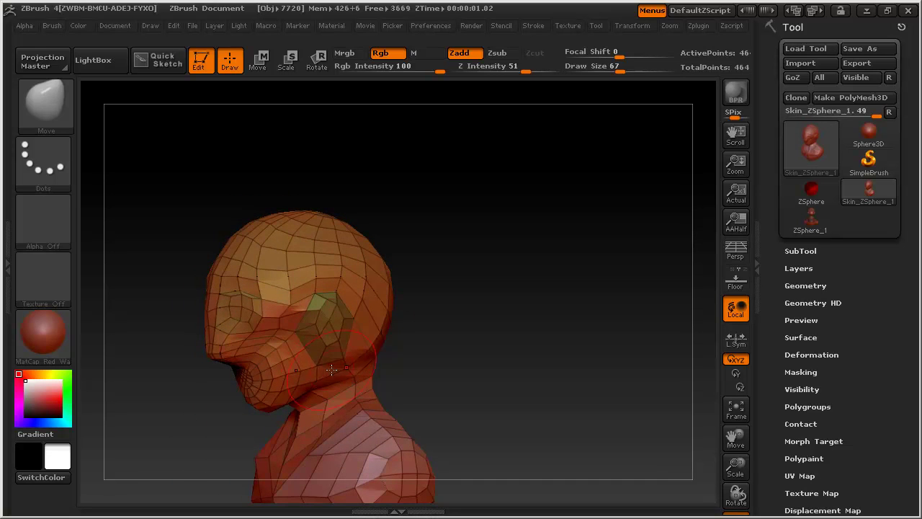
{"action": "mouse_move", "coordinate": [346, 325]}
{"action": "left_mouse_down"}
{"action": "mouse_move", "coordinate": [455, 334]}
{"action": "mouse_move", "coordinate": [418, 331]}
{"action": "mouse_move", "coordinate": [529, 300]}
{"action": "mouse_move", "coordinate": [552, 323]}
{"action": "mouse_move", "coordinate": [531, 342]}
{"action": "mouse_move", "coordinate": [531, 292]}
{"action": "mouse_move", "coordinate": [502, 254]}
{"action": "mouse_move", "coordinate": [490, 254]}
{"action": "left_mouse_up"}
- Reduce the brush to draw size 35 and push in the eye sockets
{"action": "key", "text": "s"}
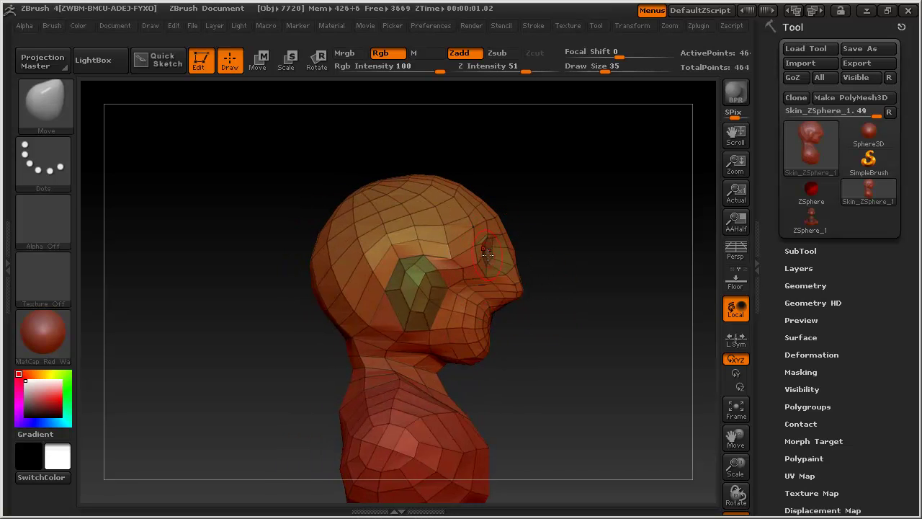
{"action": "left_click_drag", "start_coordinate": [550, 274], "coordinate": [480, 260]}
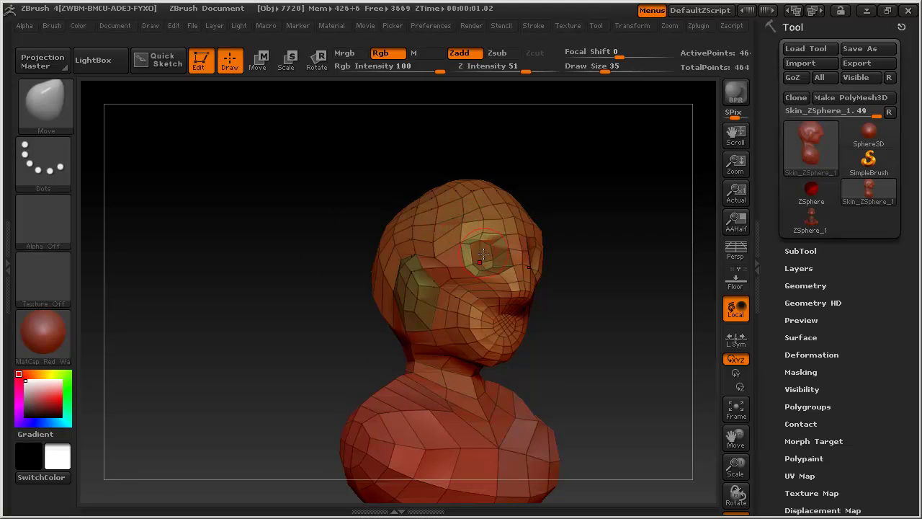
{"action": "mouse_move", "coordinate": [500, 254]}
{"action": "left_mouse_down"}
{"action": "mouse_move", "coordinate": [433, 248]}
{"action": "mouse_move", "coordinate": [488, 252]}
{"action": "mouse_move", "coordinate": [500, 268]}
{"action": "left_mouse_up"}
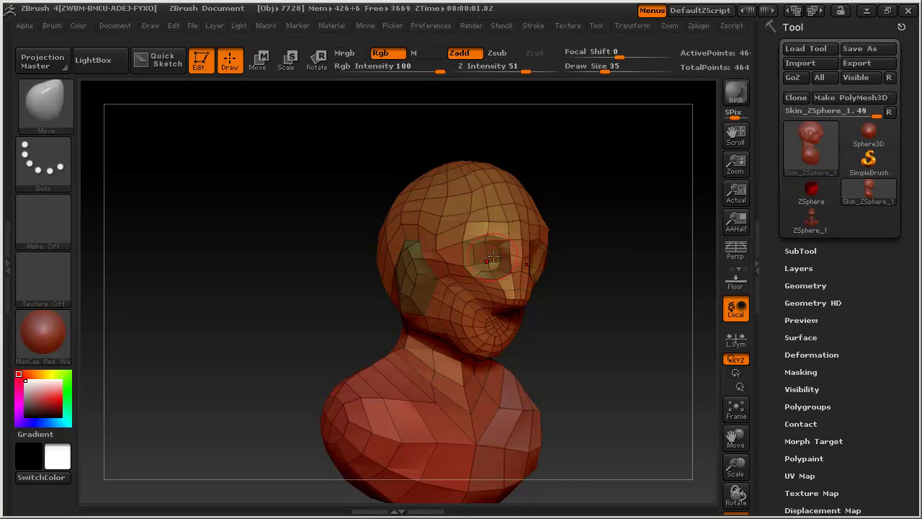
{"action": "mouse_move", "coordinate": [586, 317]}
{"action": "left_mouse_down"}
{"action": "mouse_move", "coordinate": [416, 255]}
{"action": "mouse_move", "coordinate": [448, 261]}
{"action": "mouse_move", "coordinate": [451, 281]}
{"action": "mouse_move", "coordinate": [480, 268]}
{"action": "left_mouse_up"}
- Enlarge the brush to 70 and Shift-smooth the eye socket, checking side and front views
{"action": "key", "text": "s"}
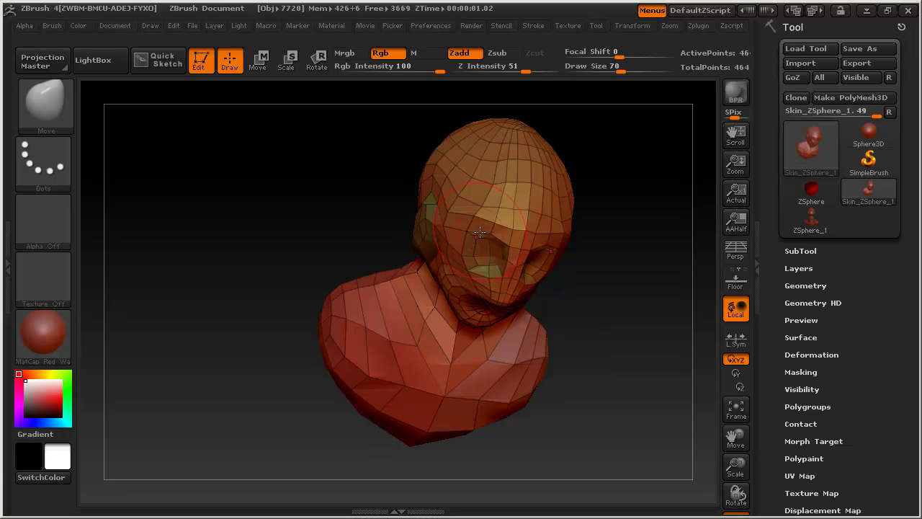
{"action": "mouse_move", "coordinate": [409, 207]}
{"action": "left_mouse_down"}
{"action": "mouse_move", "coordinate": [486, 207]}
{"action": "mouse_move", "coordinate": [389, 238]}
{"action": "left_mouse_up"}
{"action": "key", "text": "shift"}
{"action": "left_click_drag", "start_coordinate": [587, 291], "coordinate": [500, 258]}
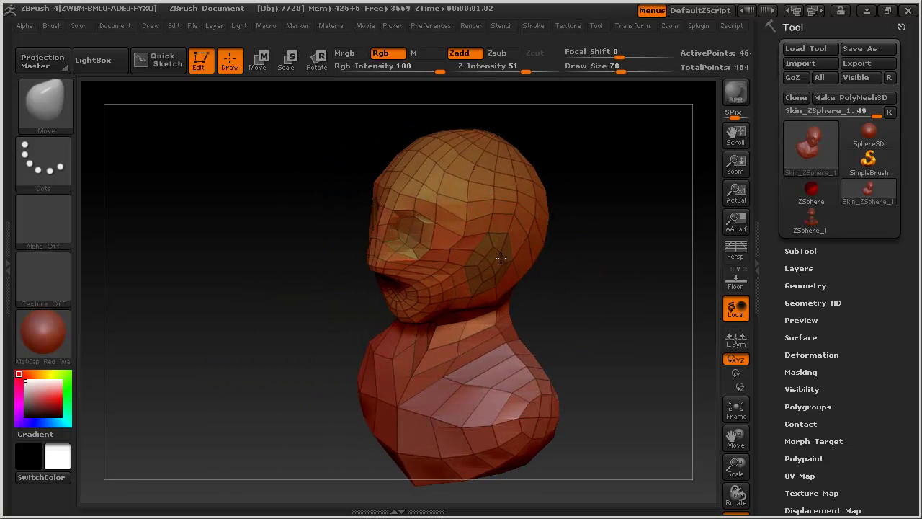
{"action": "left_click_drag", "start_coordinate": [562, 248], "coordinate": [493, 294]}
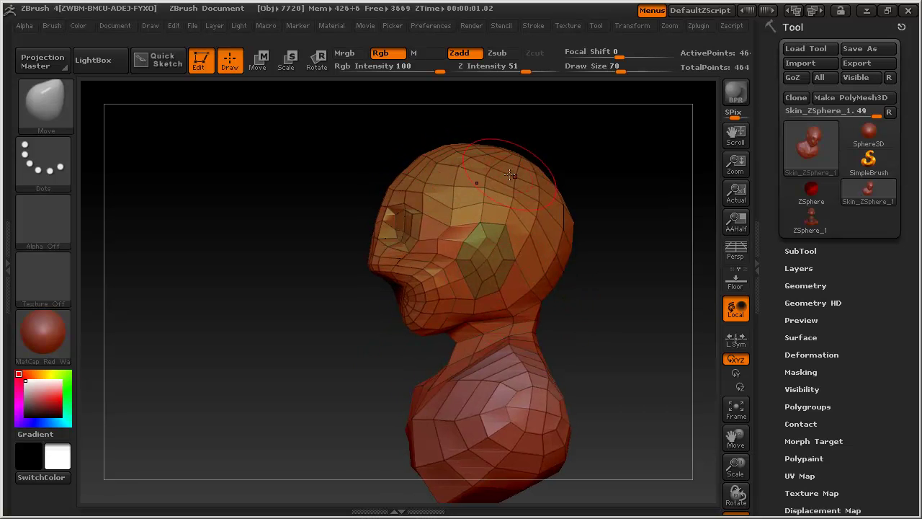
{"action": "mouse_move", "coordinate": [304, 206]}
{"action": "left_mouse_down"}
{"action": "mouse_move", "coordinate": [329, 231]}
{"action": "mouse_move", "coordinate": [309, 218]}
{"action": "mouse_move", "coordinate": [346, 209]}
{"action": "left_mouse_up"}
- Subdivide the bust to level 3 with Geometry > Divide and Ctrl+D
{"action": "left_click", "coordinate": [800, 285]}
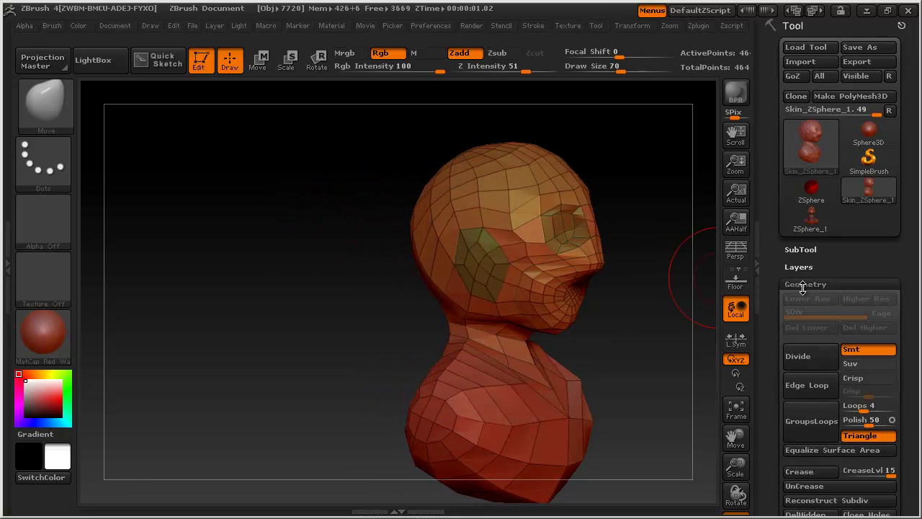
{"action": "left_click", "coordinate": [802, 289]}
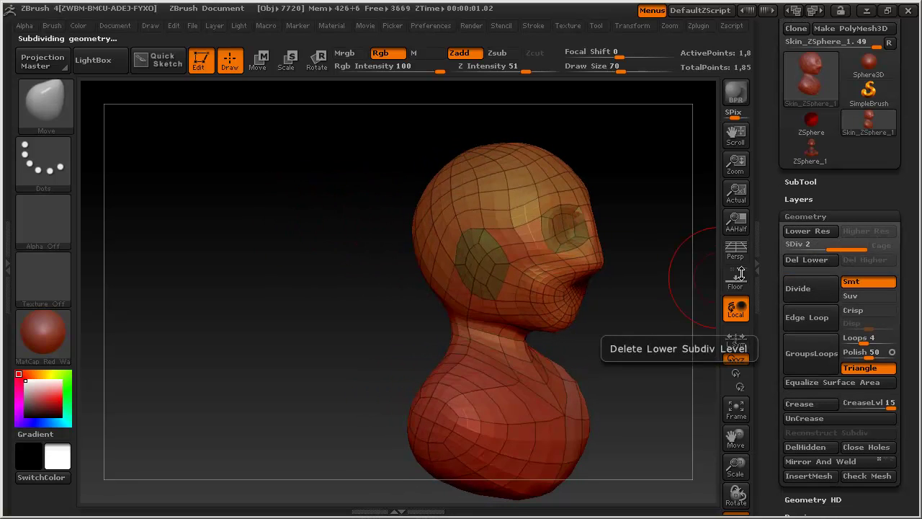
{"action": "mouse_move", "coordinate": [629, 336]}
{"action": "left_mouse_down"}
{"action": "mouse_move", "coordinate": [521, 313]}
{"action": "mouse_move", "coordinate": [549, 327]}
{"action": "mouse_move", "coordinate": [587, 304]}
{"action": "mouse_move", "coordinate": [586, 229]}
{"action": "mouse_move", "coordinate": [593, 320]}
{"action": "mouse_move", "coordinate": [573, 285]}
{"action": "left_mouse_up"}
{"action": "key", "text": "ctrl"}
{"action": "key", "text": "ctrl+d"}
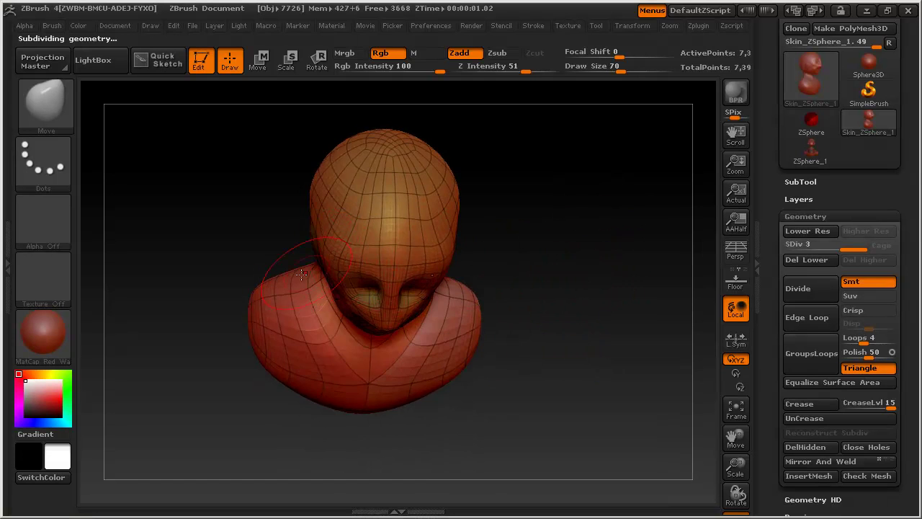
- Shrink the brush to 39 and deepen the lower edge of the eye socket
{"action": "left_click_drag", "start_coordinate": [339, 266], "coordinate": [329, 303]}
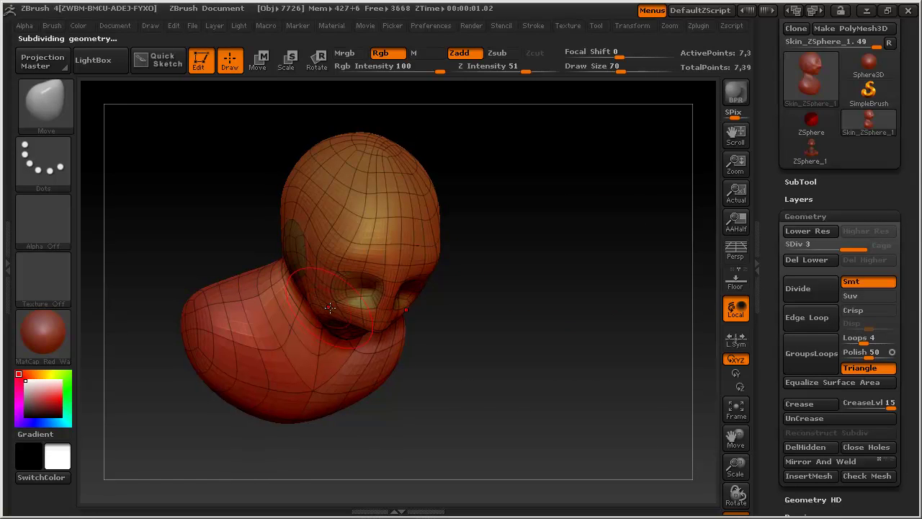
{"action": "key", "text": "s"}
{"action": "left_click_drag", "start_coordinate": [364, 316], "coordinate": [358, 316]}
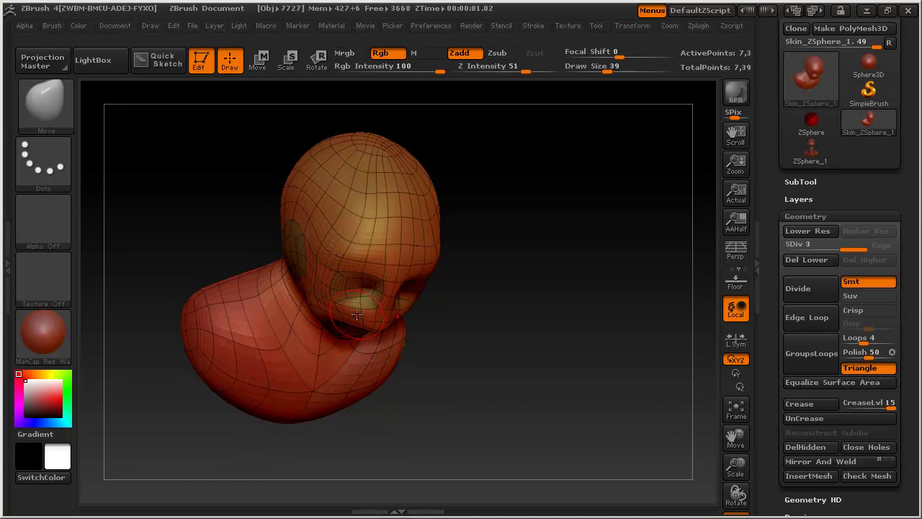
{"action": "mouse_move", "coordinate": [457, 325]}
{"action": "left_mouse_down"}
{"action": "mouse_move", "coordinate": [534, 264]}
{"action": "mouse_move", "coordinate": [472, 296]}
{"action": "left_mouse_up"}
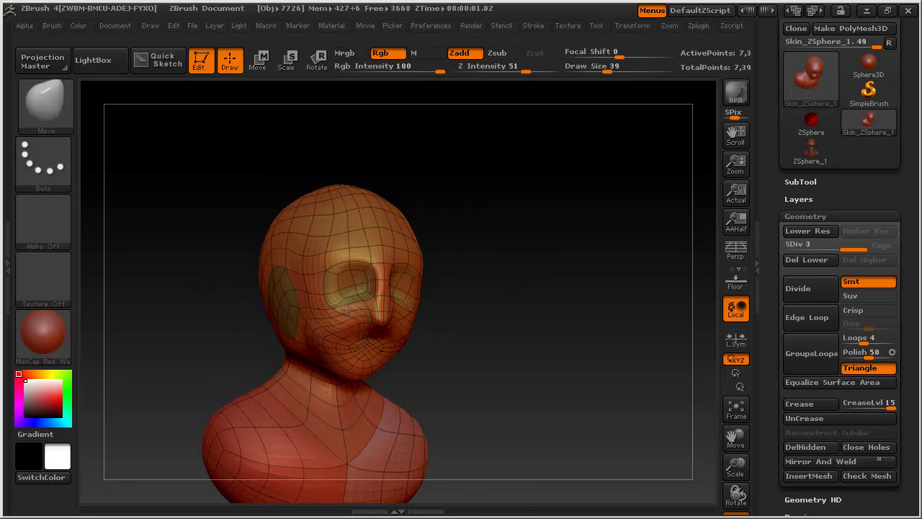
{"action": "left_click_drag", "start_coordinate": [347, 309], "coordinate": [347, 309]}
{"action": "left_click_drag", "start_coordinate": [461, 324], "coordinate": [411, 314]}
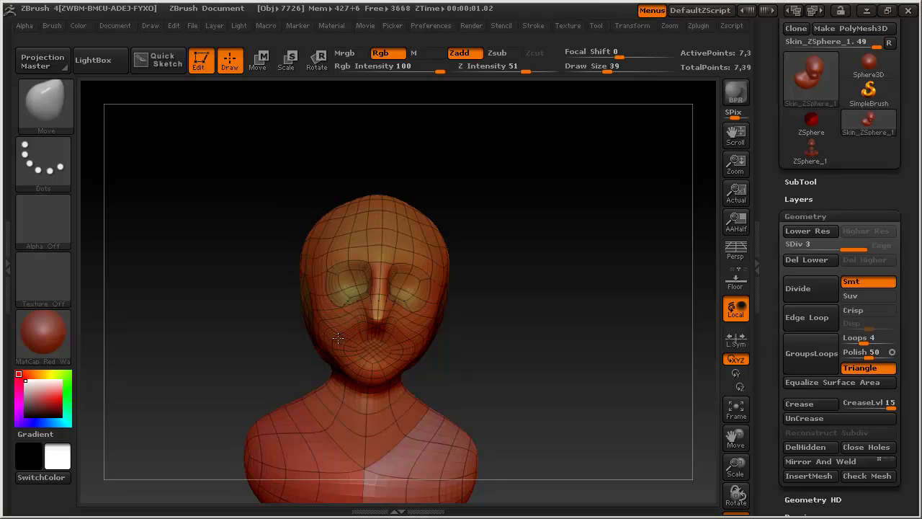
- Shrink the brush to 24 and refine the face while turning through front, side and top views
{"action": "left_click_drag", "start_coordinate": [482, 325], "coordinate": [416, 350]}
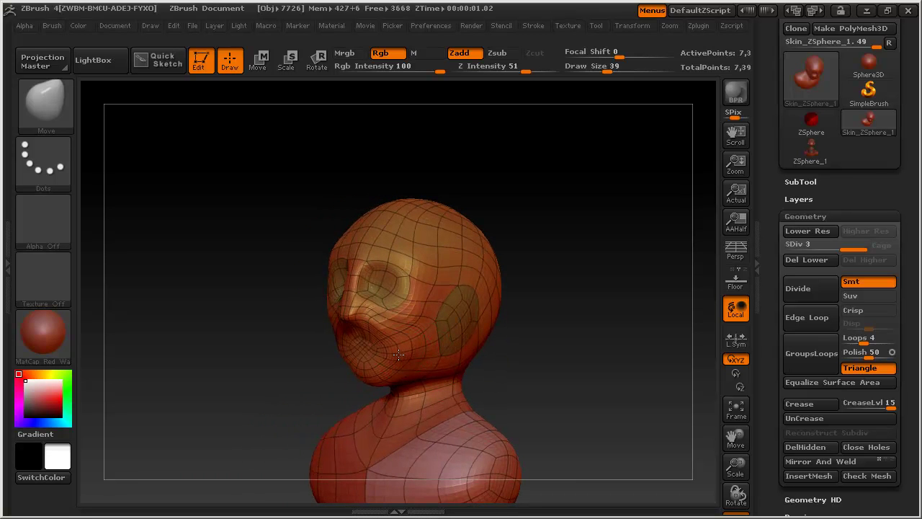
{"action": "mouse_move", "coordinate": [325, 335]}
{"action": "left_mouse_down"}
{"action": "mouse_move", "coordinate": [329, 347]}
{"action": "mouse_move", "coordinate": [500, 354]}
{"action": "left_mouse_up"}
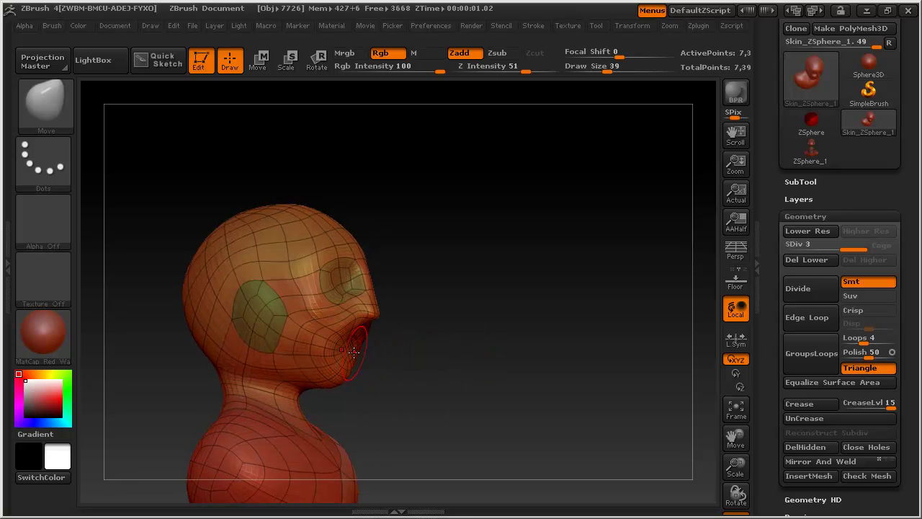
{"action": "left_click_drag", "start_coordinate": [404, 350], "coordinate": [351, 326]}
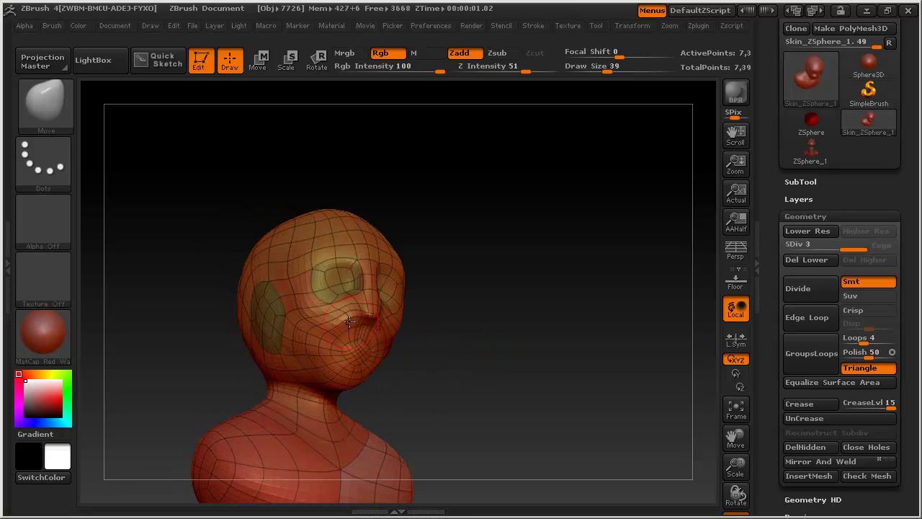
{"action": "left_click_drag", "start_coordinate": [447, 353], "coordinate": [338, 309]}
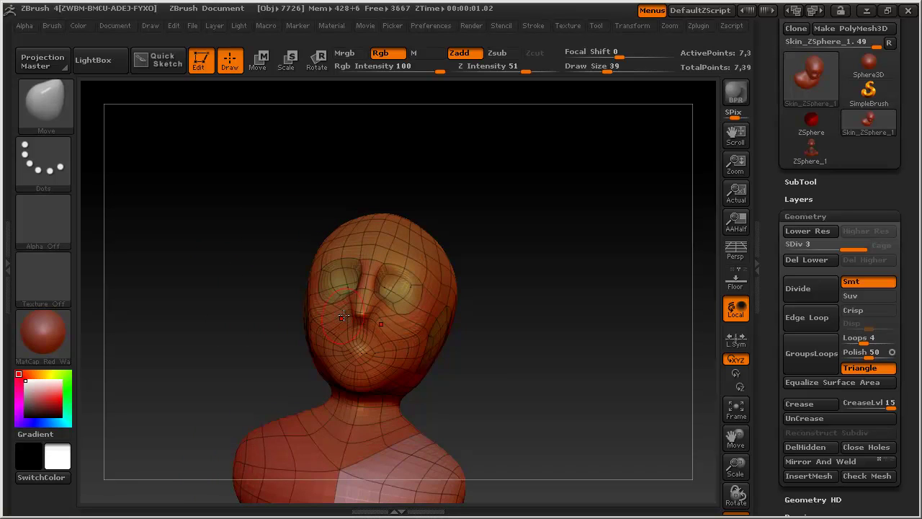
{"action": "mouse_move", "coordinate": [461, 326]}
{"action": "left_mouse_down"}
{"action": "mouse_move", "coordinate": [299, 299]}
{"action": "mouse_move", "coordinate": [343, 308]}
{"action": "left_mouse_up"}
{"action": "key", "text": "s"}
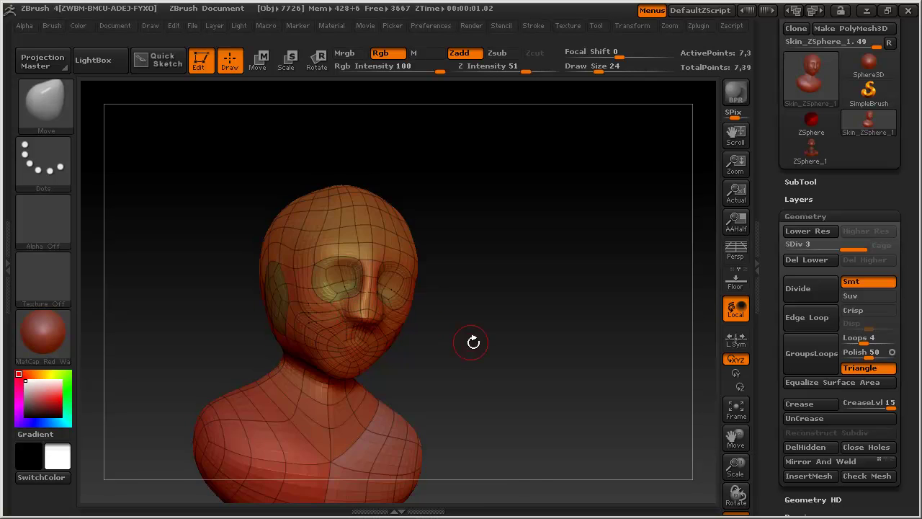
{"action": "left_click_drag", "start_coordinate": [458, 338], "coordinate": [364, 309]}
{"action": "mouse_move", "coordinate": [460, 331]}
{"action": "left_mouse_down"}
{"action": "mouse_move", "coordinate": [484, 366]}
{"action": "mouse_move", "coordinate": [468, 336]}
{"action": "left_mouse_up"}
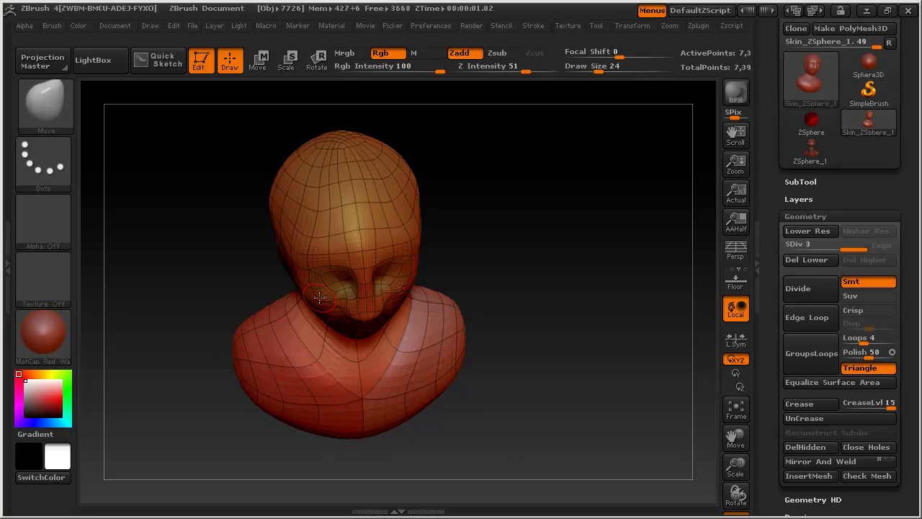
{"action": "left_click_drag", "start_coordinate": [297, 290], "coordinate": [263, 278]}
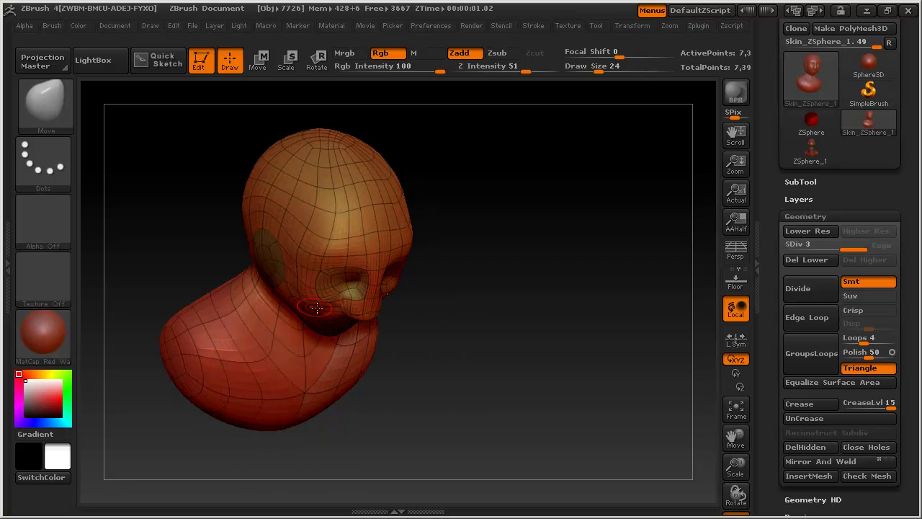
{"action": "mouse_move", "coordinate": [486, 347]}
{"action": "left_mouse_down"}
{"action": "mouse_move", "coordinate": [475, 261]}
{"action": "mouse_move", "coordinate": [471, 295]}
{"action": "mouse_move", "coordinate": [500, 298]}
{"action": "left_mouse_up"}
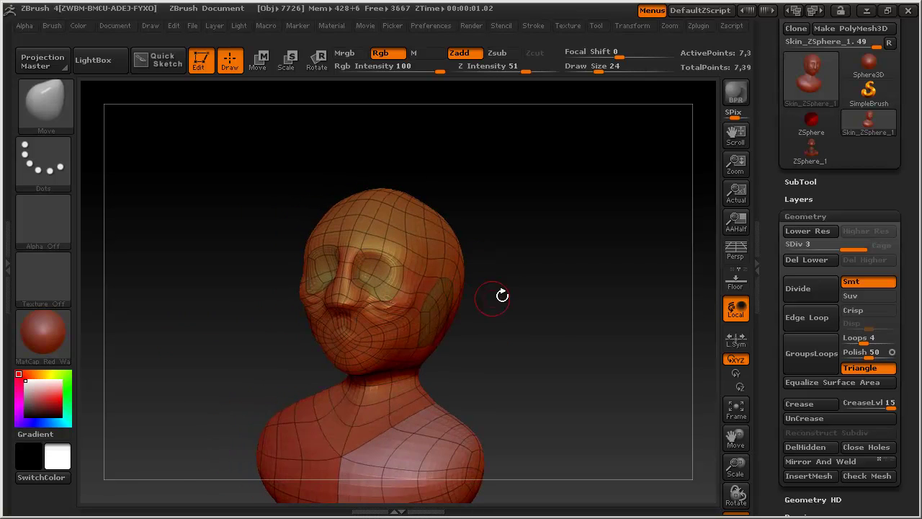
- Divide the bust to level 4 and smooth the cheek and mouth area
{"action": "left_click", "coordinate": [812, 289]}
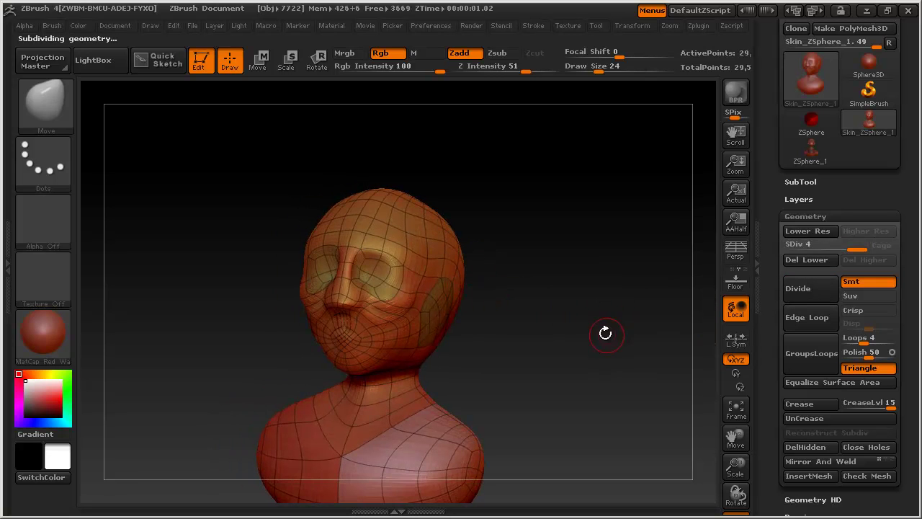
{"action": "left_click_drag", "start_coordinate": [614, 329], "coordinate": [577, 317]}
{"action": "left_click_drag", "start_coordinate": [362, 323], "coordinate": [351, 318], "text": "shift"}
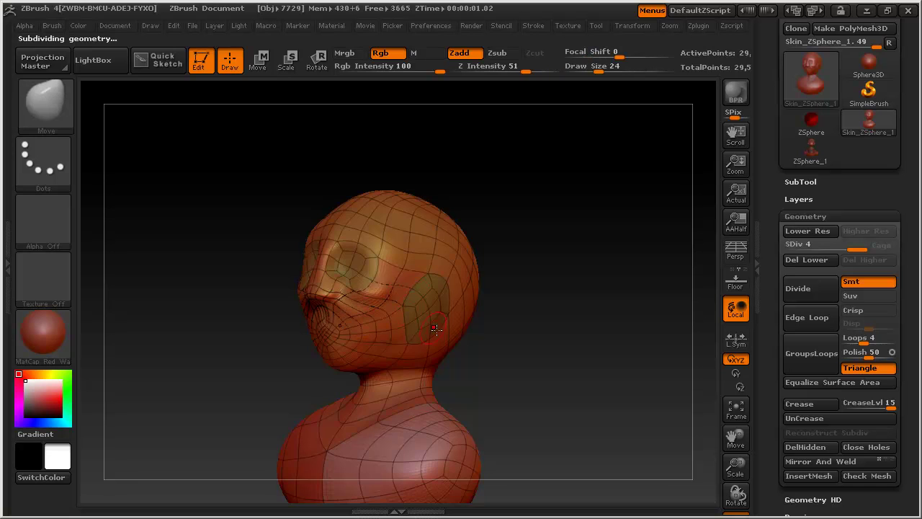
{"action": "left_click_drag", "start_coordinate": [539, 321], "coordinate": [593, 329]}
{"action": "mouse_move", "coordinate": [526, 309]}
{"action": "left_mouse_down"}
{"action": "mouse_move", "coordinate": [521, 330]}
{"action": "mouse_move", "coordinate": [529, 319]}
{"action": "left_mouse_up"}
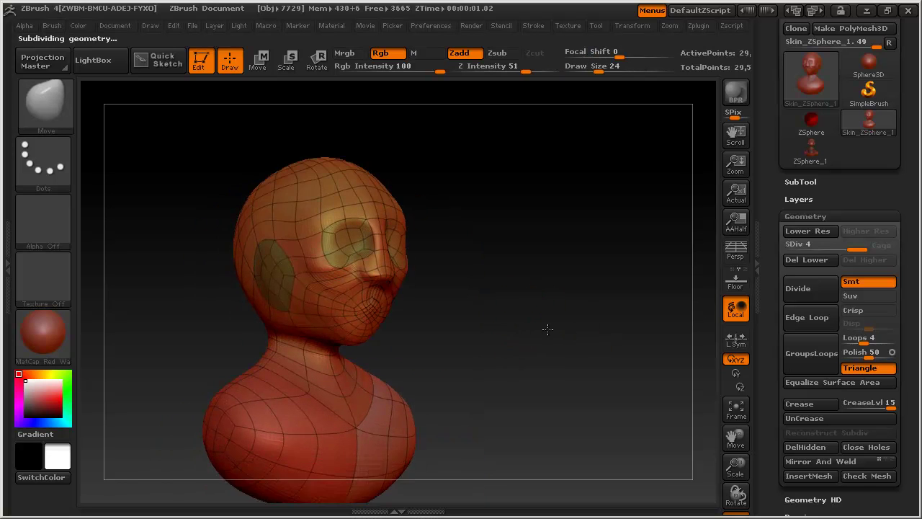
{"action": "key", "text": "shift"}
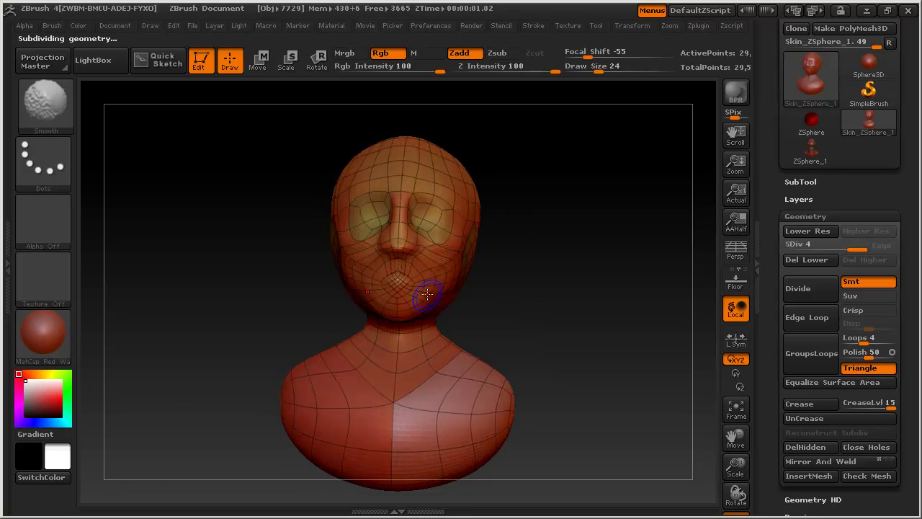
- Enlarge the brush to 51 and sculpt the face from front and three-quarter views
{"action": "left_click_drag", "start_coordinate": [511, 324], "coordinate": [574, 324]}
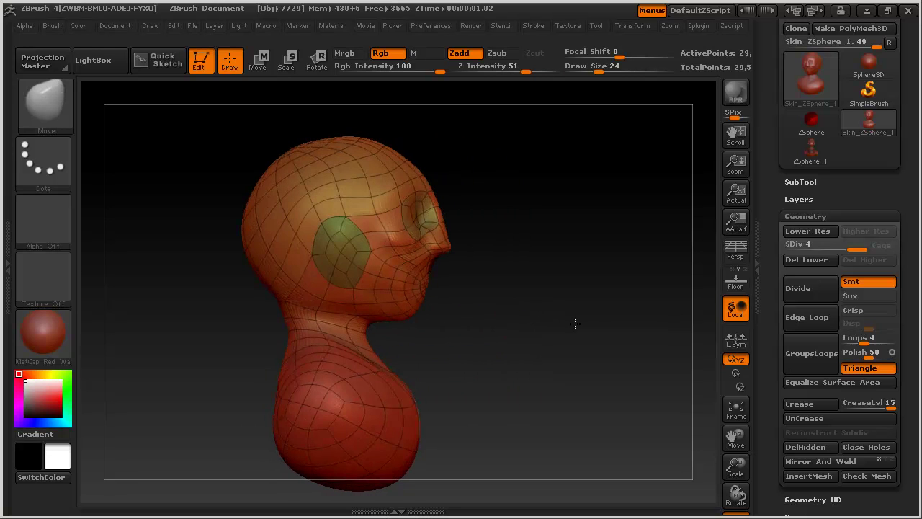
{"action": "key", "text": "b"}
{"action": "left_click_drag", "start_coordinate": [442, 311], "coordinate": [462, 312]}
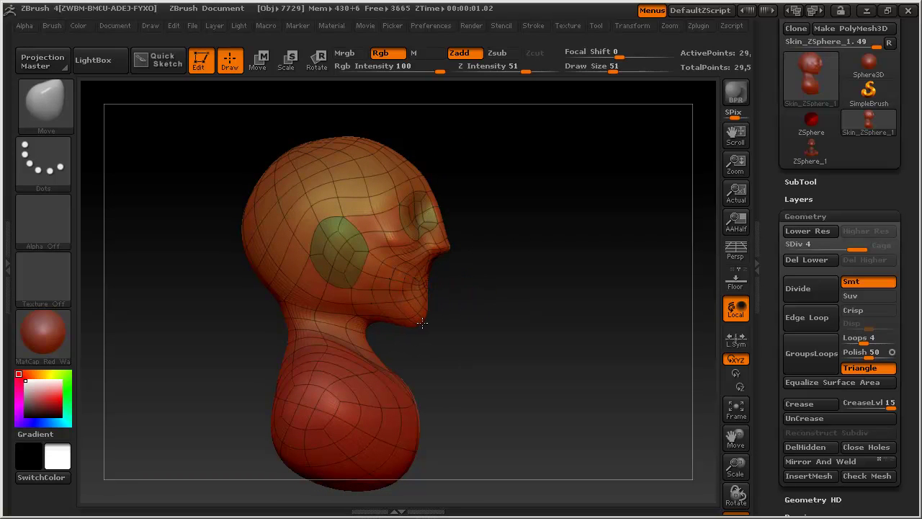
{"action": "mouse_move", "coordinate": [430, 286]}
{"action": "left_mouse_down"}
{"action": "mouse_move", "coordinate": [448, 325]}
{"action": "mouse_move", "coordinate": [391, 315]}
{"action": "left_mouse_up"}
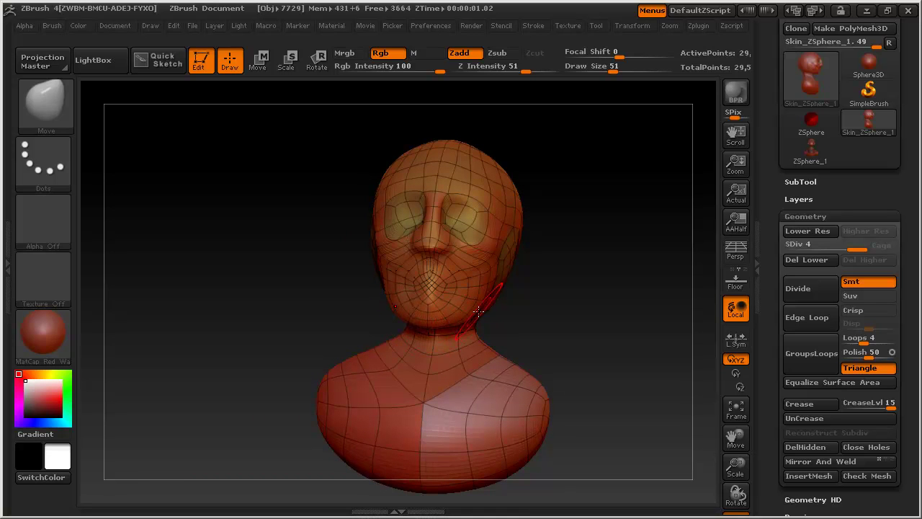
{"action": "left_click_drag", "start_coordinate": [479, 311], "coordinate": [403, 306]}
{"action": "mouse_move", "coordinate": [517, 323]}
{"action": "left_mouse_down"}
{"action": "mouse_move", "coordinate": [533, 325]}
{"action": "mouse_move", "coordinate": [395, 297]}
{"action": "left_mouse_up"}
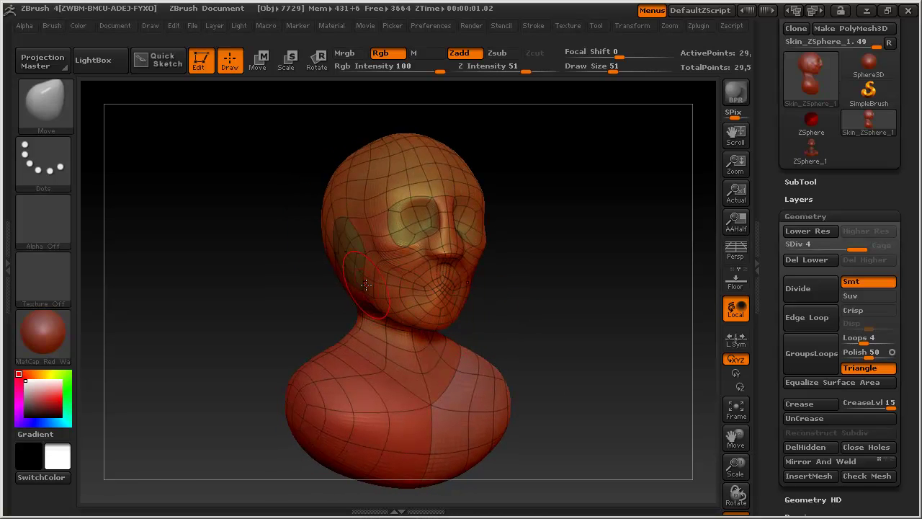
{"action": "mouse_move", "coordinate": [504, 317]}
{"action": "left_mouse_down"}
{"action": "mouse_move", "coordinate": [567, 322]}
{"action": "mouse_move", "coordinate": [481, 320]}
{"action": "left_mouse_up"}
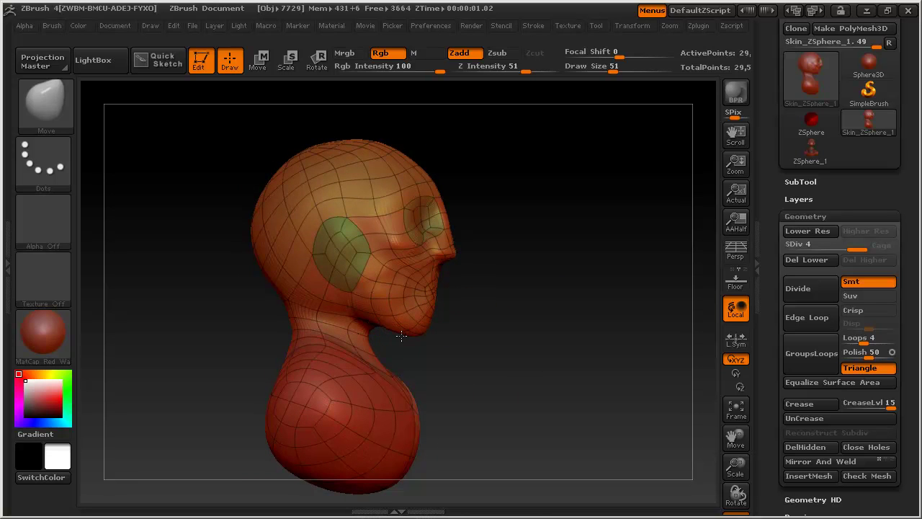
- Orbit the bust between front, three-quarter and both profile views to check the jaw and face
{"action": "mouse_move", "coordinate": [446, 358]}
{"action": "left_mouse_down"}
{"action": "mouse_move", "coordinate": [408, 339]}
{"action": "mouse_move", "coordinate": [392, 352]}
{"action": "left_mouse_up"}
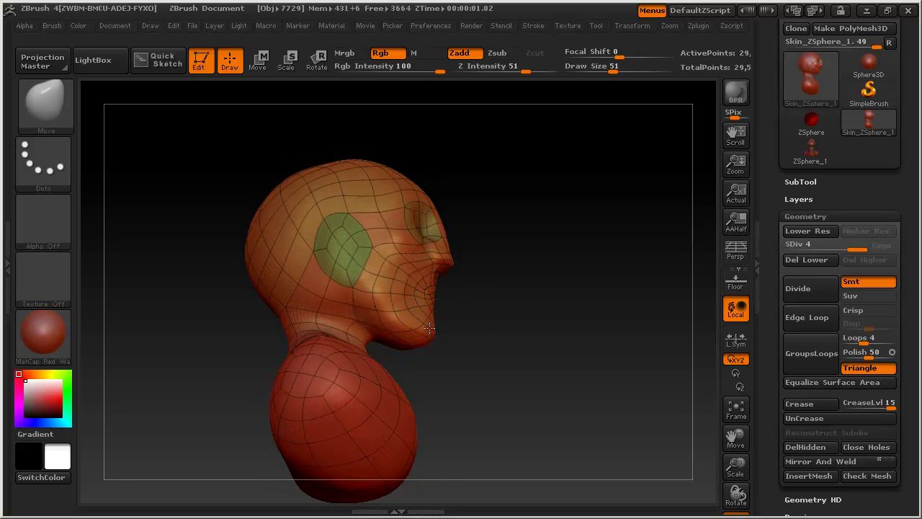
{"action": "left_click_drag", "start_coordinate": [475, 325], "coordinate": [473, 354]}
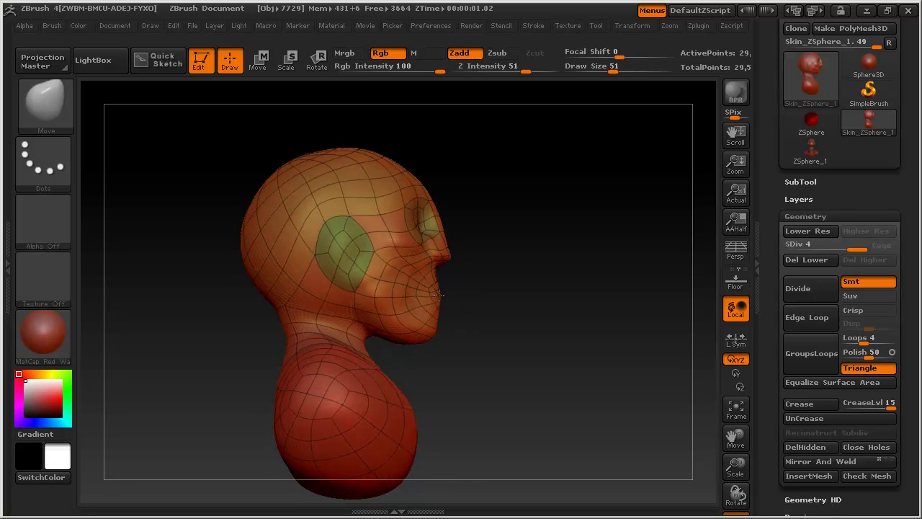
{"action": "mouse_move", "coordinate": [438, 295]}
{"action": "left_mouse_down"}
{"action": "mouse_move", "coordinate": [408, 296]}
{"action": "mouse_move", "coordinate": [426, 277]}
{"action": "left_mouse_up"}
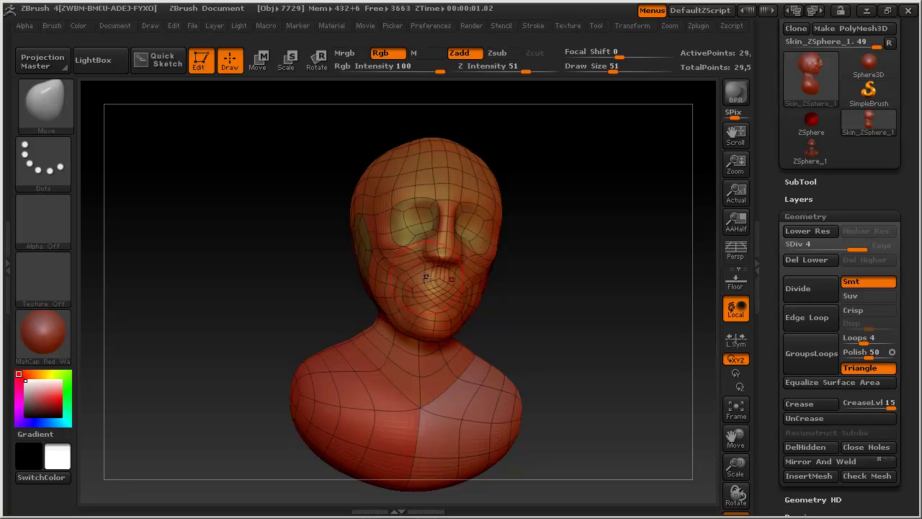
{"action": "left_click_drag", "start_coordinate": [326, 282], "coordinate": [298, 295]}
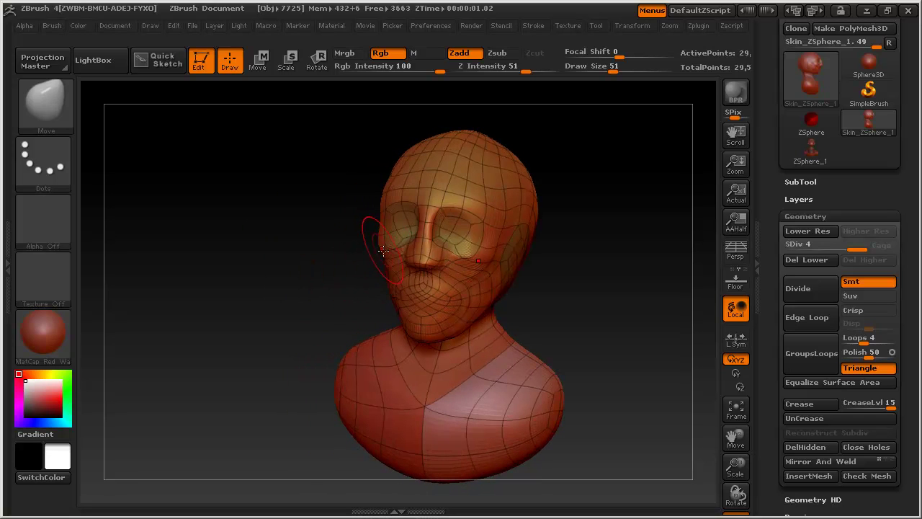
{"action": "mouse_move", "coordinate": [398, 266]}
{"action": "left_mouse_down"}
{"action": "mouse_move", "coordinate": [351, 268]}
{"action": "mouse_move", "coordinate": [387, 261]}
{"action": "left_mouse_up"}
{"action": "left_click_drag", "start_coordinate": [384, 214], "coordinate": [470, 225]}
{"action": "mouse_move", "coordinate": [564, 297]}
{"action": "left_mouse_down"}
{"action": "mouse_move", "coordinate": [570, 257]}
{"action": "mouse_move", "coordinate": [535, 272]}
{"action": "mouse_move", "coordinate": [432, 224]}
{"action": "left_mouse_up"}
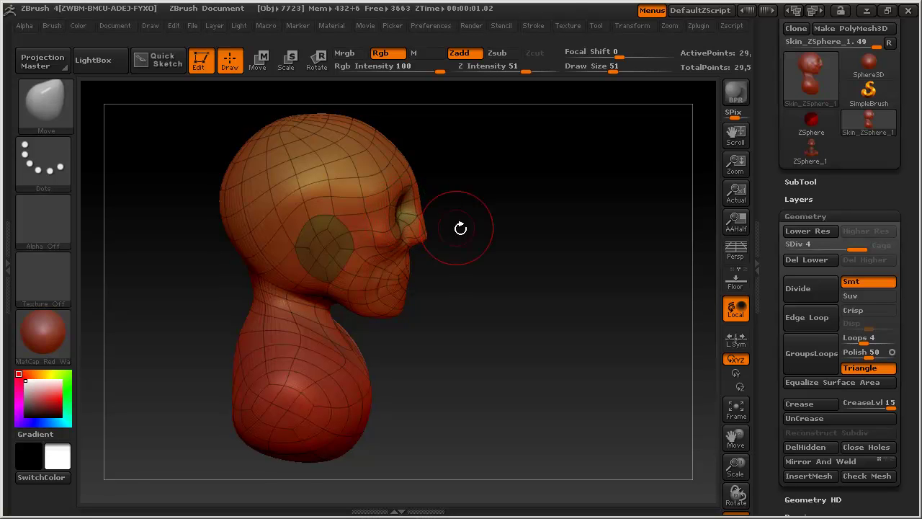
{"action": "left_click_drag", "start_coordinate": [459, 226], "coordinate": [428, 216]}
{"action": "mouse_move", "coordinate": [485, 246]}
{"action": "left_mouse_down"}
{"action": "mouse_move", "coordinate": [521, 258]}
{"action": "mouse_move", "coordinate": [577, 220]}
{"action": "left_mouse_up"}
- Shrink the brush to 21 and Shift-smooth the side of the head, then enlarge the brush again
{"action": "key", "text": "s"}
{"action": "mouse_move", "coordinate": [439, 235]}
{"action": "left_mouse_down"}
{"action": "mouse_move", "coordinate": [427, 235]}
{"action": "mouse_move", "coordinate": [469, 243]}
{"action": "mouse_move", "coordinate": [488, 261]}
{"action": "mouse_move", "coordinate": [447, 245]}
{"action": "left_mouse_up"}
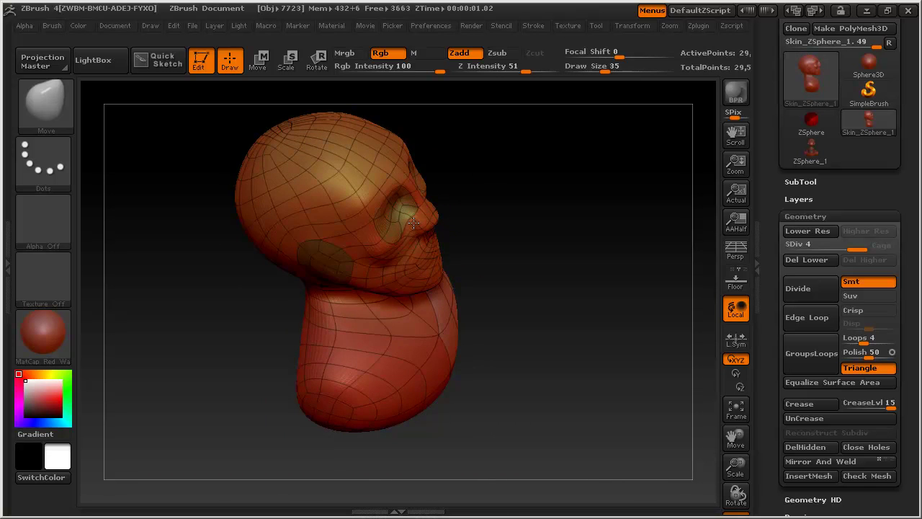
{"action": "left_click_drag", "start_coordinate": [502, 252], "coordinate": [504, 211]}
{"action": "key", "text": "shift"}
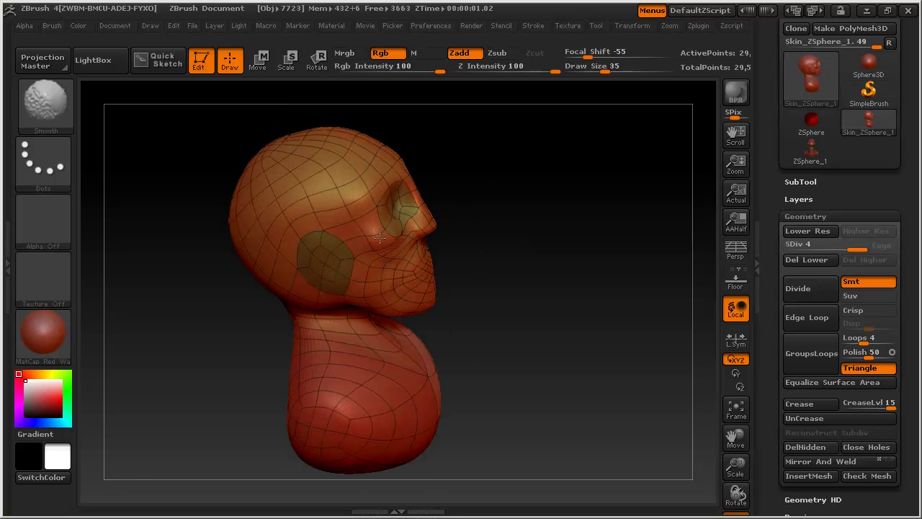
{"action": "mouse_move", "coordinate": [471, 255]}
{"action": "left_mouse_down"}
{"action": "mouse_move", "coordinate": [547, 245]}
{"action": "mouse_move", "coordinate": [525, 274]}
{"action": "mouse_move", "coordinate": [545, 300]}
{"action": "mouse_move", "coordinate": [497, 306]}
{"action": "mouse_move", "coordinate": [581, 322]}
{"action": "left_mouse_up"}
{"action": "key", "text": "s"}
{"action": "left_click_drag", "start_coordinate": [422, 295], "coordinate": [440, 298]}
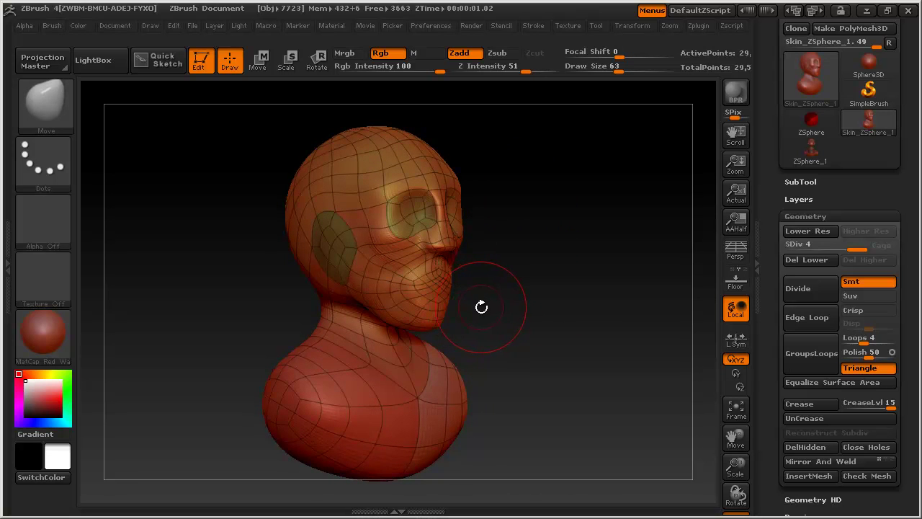
{"action": "mouse_move", "coordinate": [492, 309]}
{"action": "left_mouse_down"}
{"action": "mouse_move", "coordinate": [532, 327]}
{"action": "mouse_move", "coordinate": [514, 309]}
{"action": "mouse_move", "coordinate": [569, 339]}
{"action": "mouse_move", "coordinate": [470, 266]}
{"action": "left_mouse_up"}
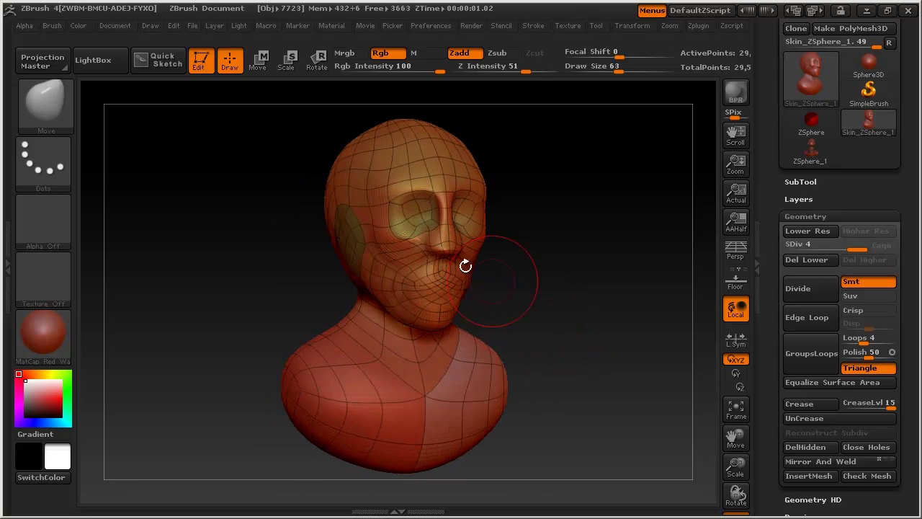
- Reduce the brush to 35 and refine the ear, rotating around it
{"action": "key", "text": "s"}
{"action": "left_click_drag", "start_coordinate": [329, 240], "coordinate": [319, 250]}
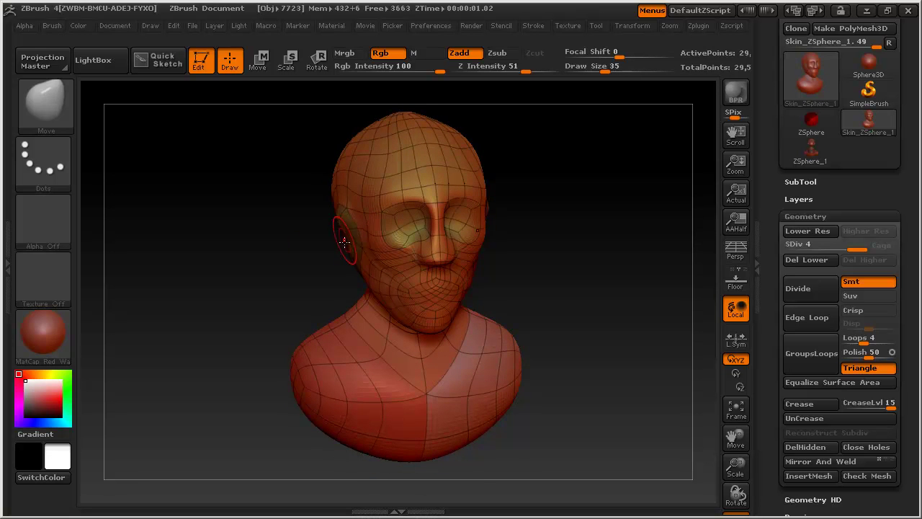
{"action": "mouse_move", "coordinate": [283, 238]}
{"action": "left_mouse_down"}
{"action": "mouse_move", "coordinate": [470, 267]}
{"action": "mouse_move", "coordinate": [412, 274]}
{"action": "mouse_move", "coordinate": [354, 248]}
{"action": "left_mouse_up"}
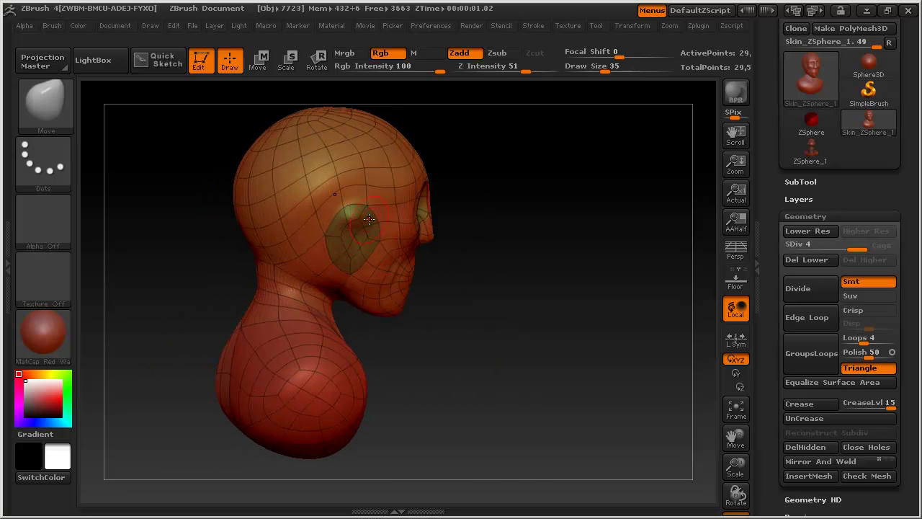
{"action": "left_click_drag", "start_coordinate": [408, 219], "coordinate": [296, 244]}
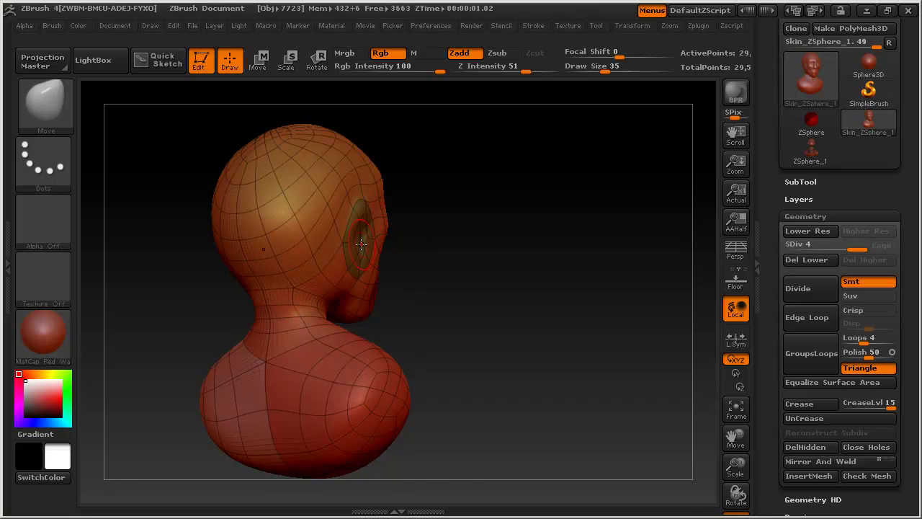
{"action": "left_click_drag", "start_coordinate": [426, 276], "coordinate": [393, 260]}
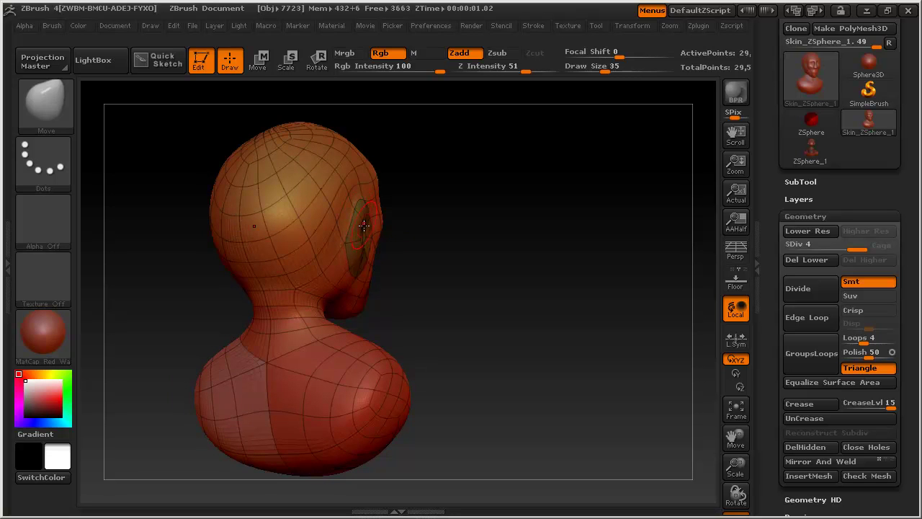
{"action": "left_click_drag", "start_coordinate": [465, 254], "coordinate": [393, 236]}
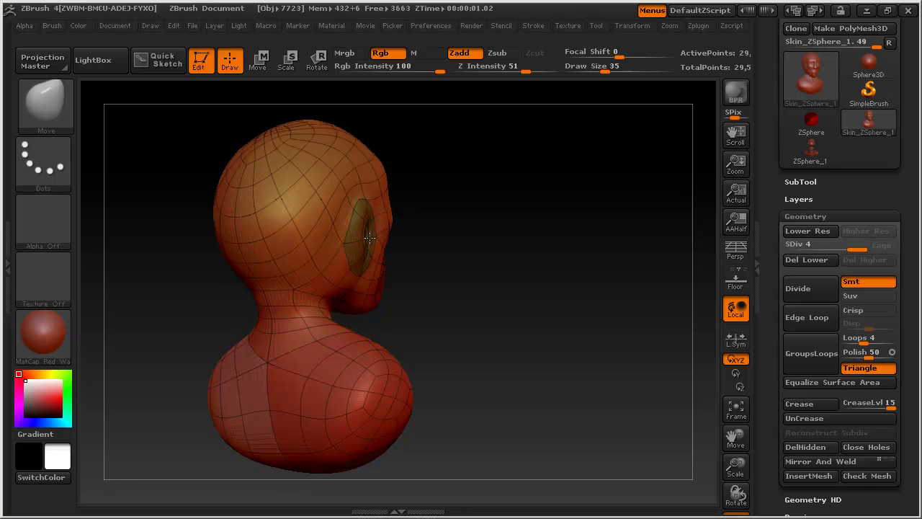
{"action": "mouse_move", "coordinate": [485, 274]}
{"action": "left_mouse_down"}
{"action": "mouse_move", "coordinate": [521, 267]}
{"action": "mouse_move", "coordinate": [496, 274]}
{"action": "left_mouse_up"}
- Step the mesh down to subdivision level 1 with Shift+D
{"action": "key", "text": "shift+d"}
{"action": "key", "text": "shift+d"}
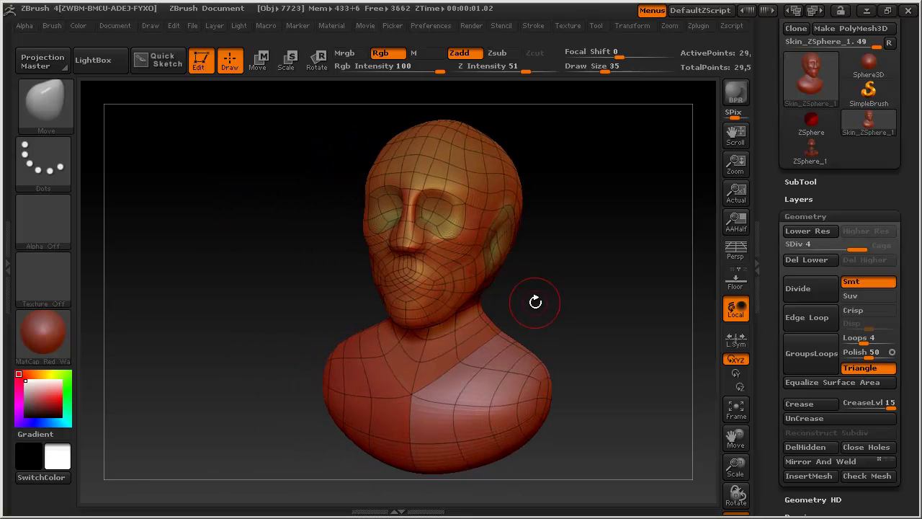
{"action": "key", "text": "shift+d"}
{"action": "mouse_move", "coordinate": [542, 306]}
{"action": "left_mouse_down"}
{"action": "mouse_move", "coordinate": [542, 315]}
{"action": "mouse_move", "coordinate": [490, 305]}
{"action": "mouse_move", "coordinate": [584, 303]}
{"action": "mouse_move", "coordinate": [556, 315]}
{"action": "mouse_move", "coordinate": [507, 303]}
{"action": "mouse_move", "coordinate": [556, 325]}
{"action": "mouse_move", "coordinate": [541, 319]}
{"action": "mouse_move", "coordinate": [549, 312]}
{"action": "left_mouse_up"}
- Step the mesh back up and subdivide it to level 5, checking the profiles
{"action": "key", "text": "d"}
{"action": "key", "text": "d"}
{"action": "key", "text": "d"}
{"action": "key", "text": "ctrl+d"}
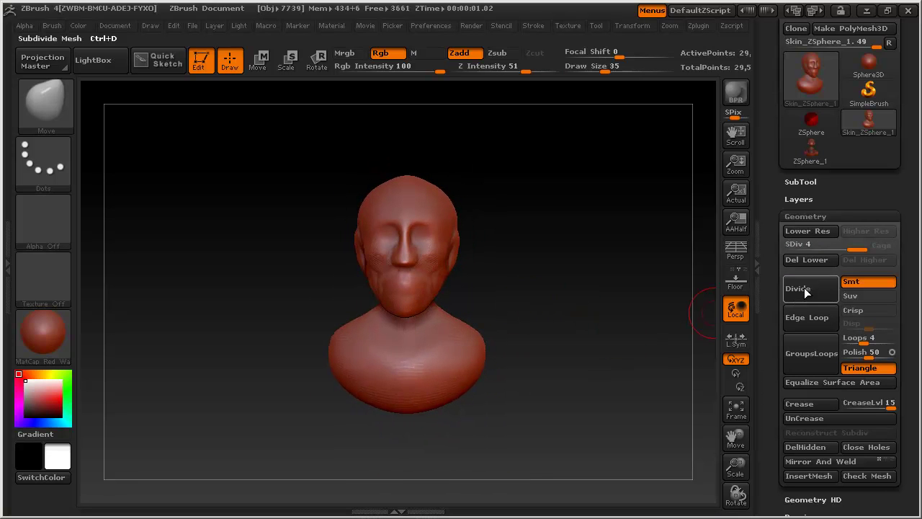
{"action": "mouse_move", "coordinate": [622, 285]}
{"action": "left_mouse_down"}
{"action": "mouse_move", "coordinate": [586, 310]}
{"action": "mouse_move", "coordinate": [490, 303]}
{"action": "mouse_move", "coordinate": [480, 310]}
{"action": "mouse_move", "coordinate": [556, 312]}
{"action": "mouse_move", "coordinate": [529, 307]}
{"action": "mouse_move", "coordinate": [506, 319]}
{"action": "left_mouse_up"}
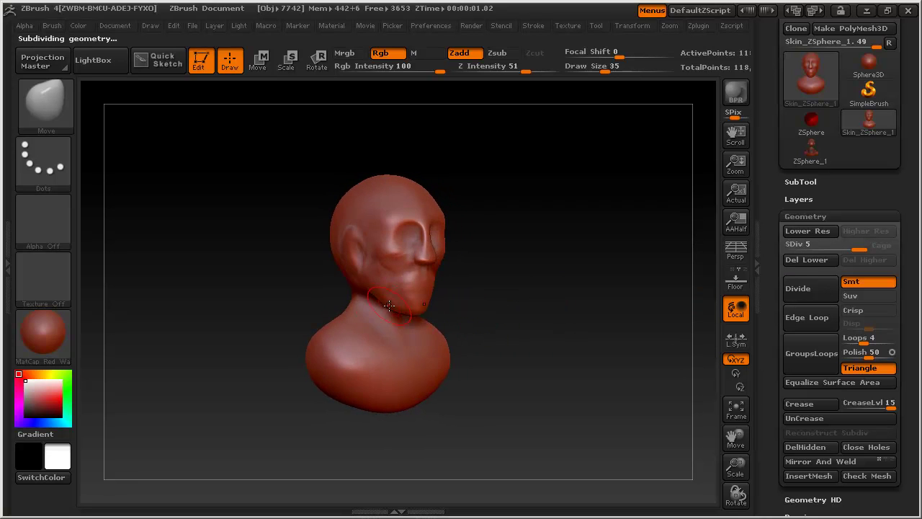
{"action": "left_click_drag", "start_coordinate": [454, 311], "coordinate": [408, 315]}
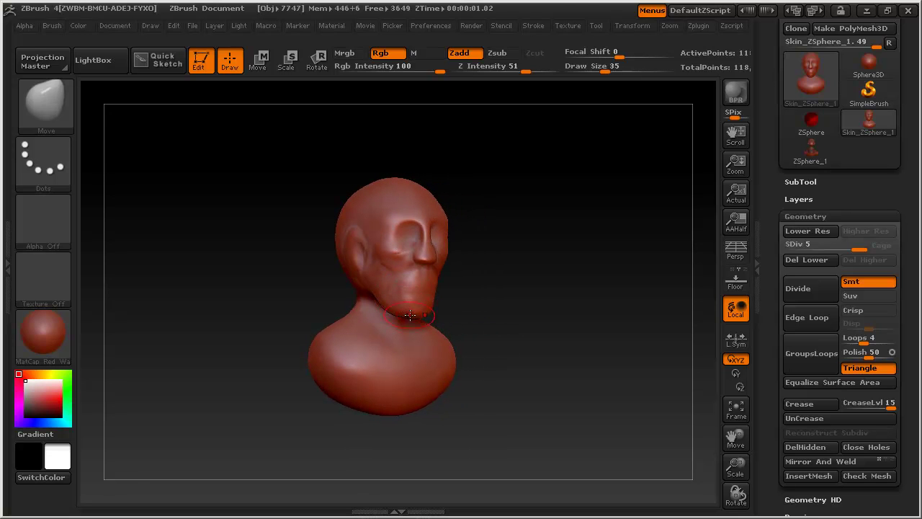
{"action": "mouse_move", "coordinate": [484, 319]}
{"action": "left_mouse_down"}
{"action": "mouse_move", "coordinate": [395, 314]}
{"action": "mouse_move", "coordinate": [405, 291]}
{"action": "left_mouse_up"}
{"action": "mouse_move", "coordinate": [422, 250]}
{"action": "left_mouse_down"}
{"action": "mouse_move", "coordinate": [354, 265]}
{"action": "mouse_move", "coordinate": [447, 257]}
{"action": "mouse_move", "coordinate": [441, 270]}
{"action": "left_mouse_up"}
- Enlarge the Move brush to draw size 59 and push the brow forward
{"action": "key", "text": "s"}
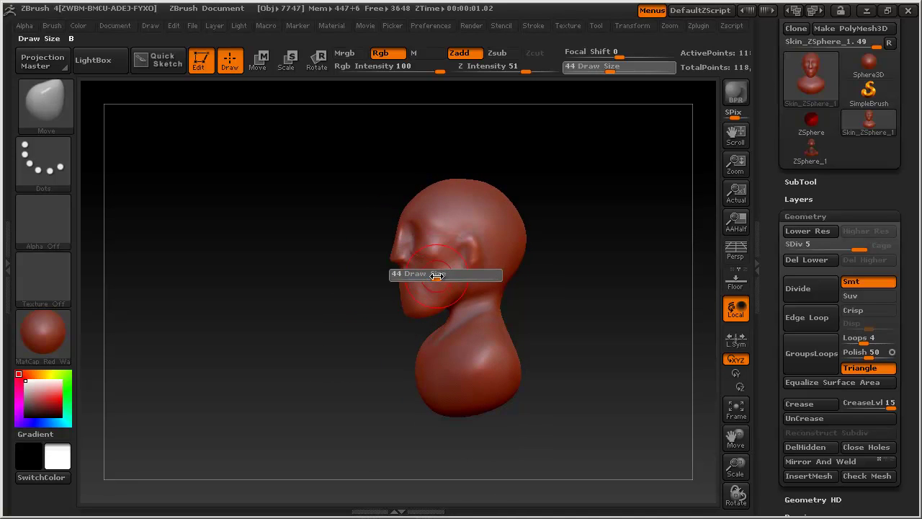
{"action": "mouse_move", "coordinate": [375, 288]}
{"action": "left_mouse_down"}
{"action": "mouse_move", "coordinate": [433, 288]}
{"action": "mouse_move", "coordinate": [420, 267]}
{"action": "left_mouse_up"}
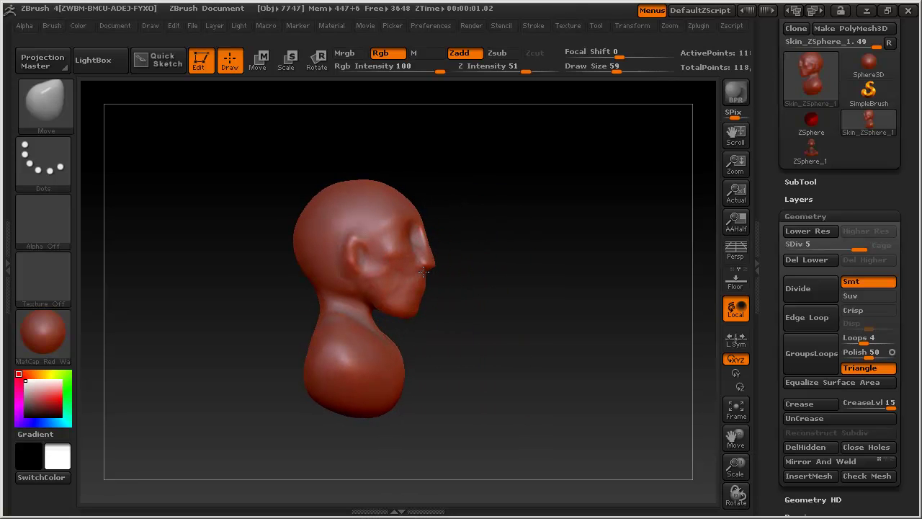
{"action": "mouse_move", "coordinate": [417, 213]}
{"action": "left_mouse_down"}
{"action": "mouse_move", "coordinate": [426, 219]}
{"action": "mouse_move", "coordinate": [478, 192]}
{"action": "mouse_move", "coordinate": [388, 201]}
{"action": "left_mouse_up"}
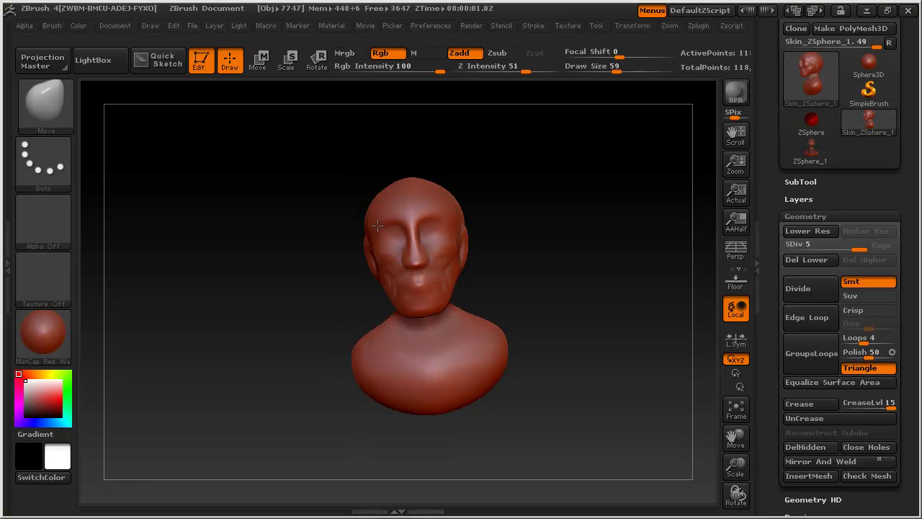
{"action": "mouse_move", "coordinate": [370, 238]}
{"action": "left_mouse_down"}
{"action": "mouse_move", "coordinate": [408, 226]}
{"action": "mouse_move", "coordinate": [382, 229]}
{"action": "left_mouse_up"}
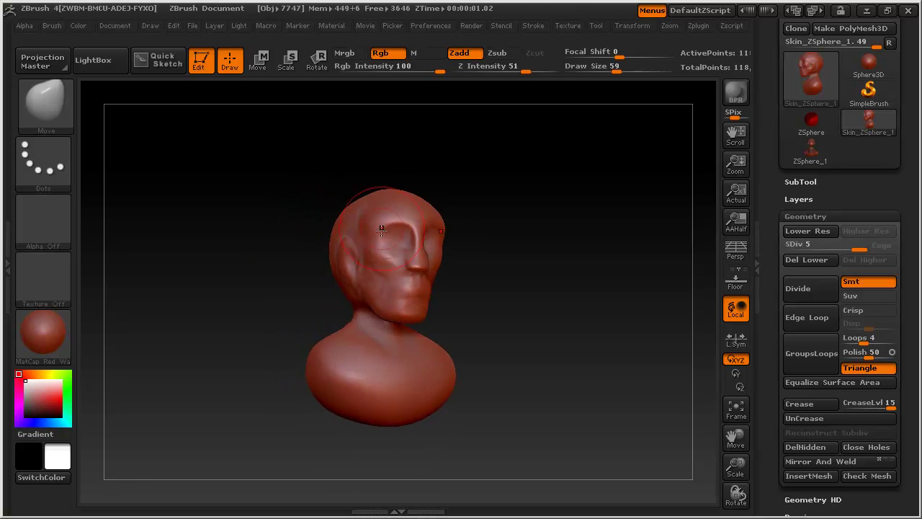
{"action": "left_click_drag", "start_coordinate": [461, 267], "coordinate": [533, 294]}
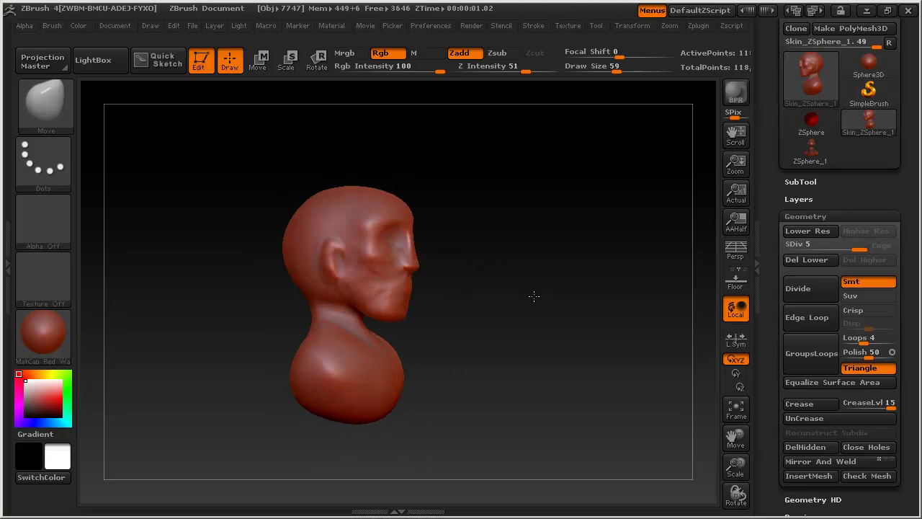
- Drop draw size to 38, smooth the cheek, reselect Move (B-M-V) and turn on Polyframe
{"action": "key", "text": "s"}
{"action": "left_click_drag", "start_coordinate": [423, 268], "coordinate": [417, 270]}
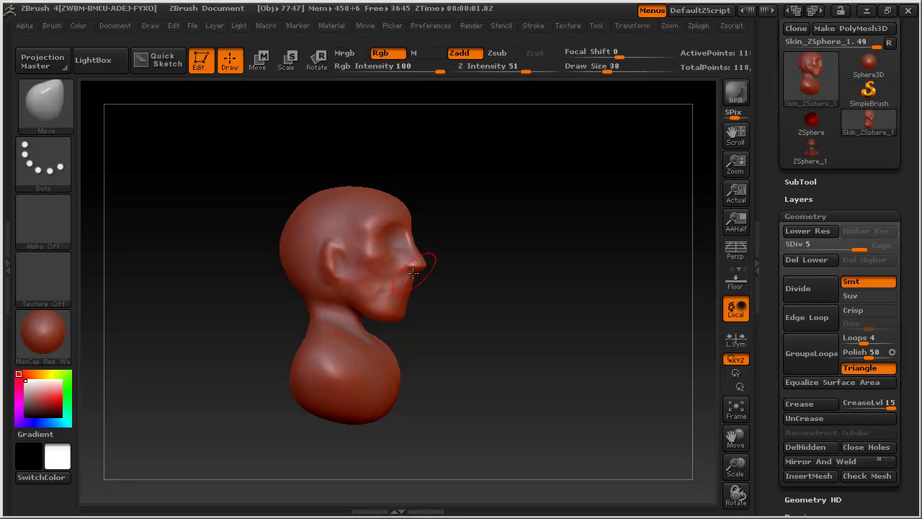
{"action": "mouse_move", "coordinate": [461, 301]}
{"action": "left_mouse_down"}
{"action": "mouse_move", "coordinate": [469, 298]}
{"action": "mouse_move", "coordinate": [377, 281]}
{"action": "left_mouse_up"}
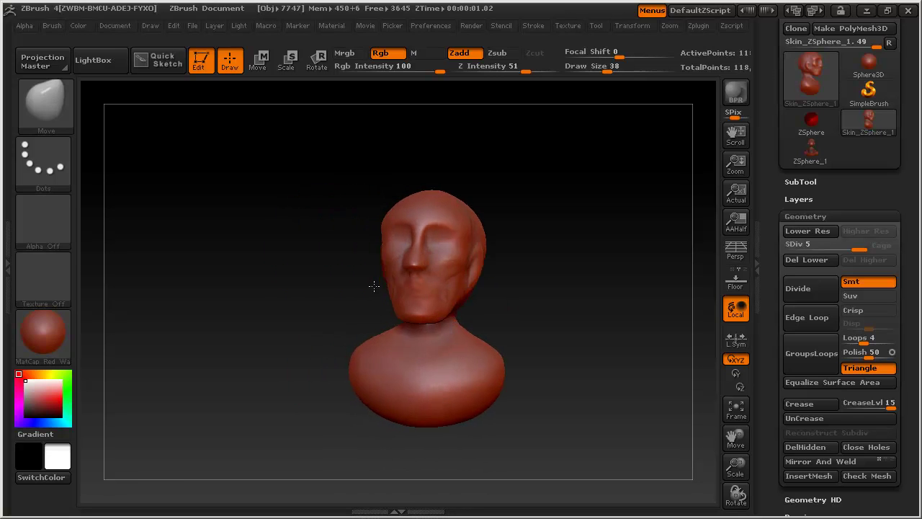
{"action": "key", "text": "b"}
{"action": "key", "text": "m"}
{"action": "key", "text": "v"}
{"action": "key", "text": "shift+f"}
{"action": "left_click_drag", "start_coordinate": [505, 288], "coordinate": [461, 296]}
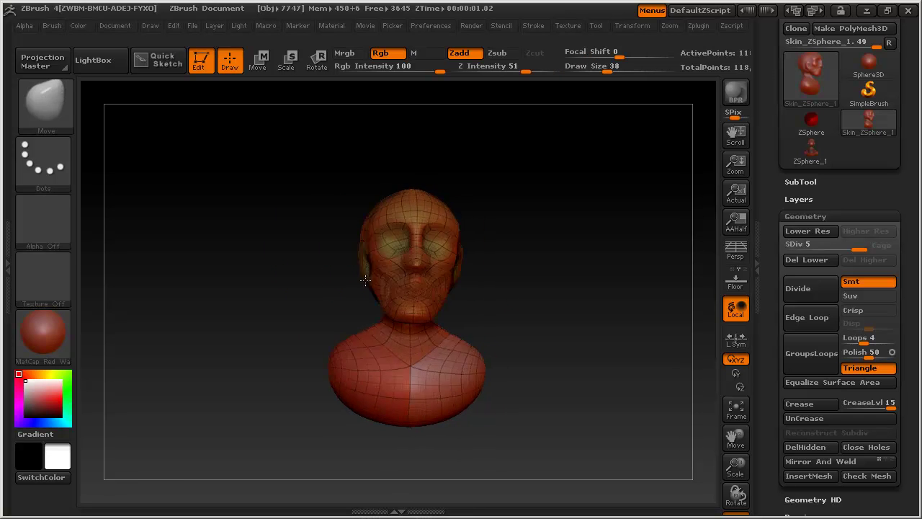
{"action": "key", "text": "shift"}
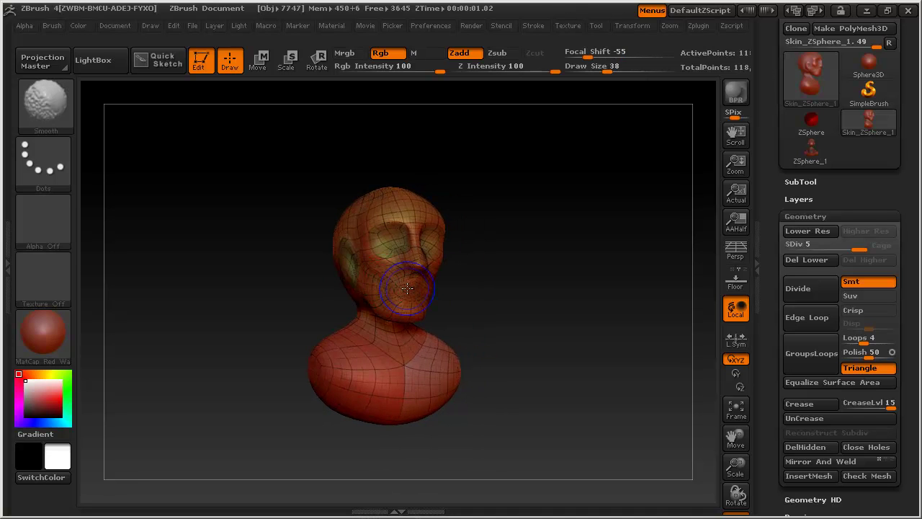
{"action": "key", "text": "shift+d"}
{"action": "key", "text": "shift+d"}
{"action": "key", "text": "shift+d"}
{"action": "left_click_drag", "start_coordinate": [471, 305], "coordinate": [491, 314], "text": "shift"}
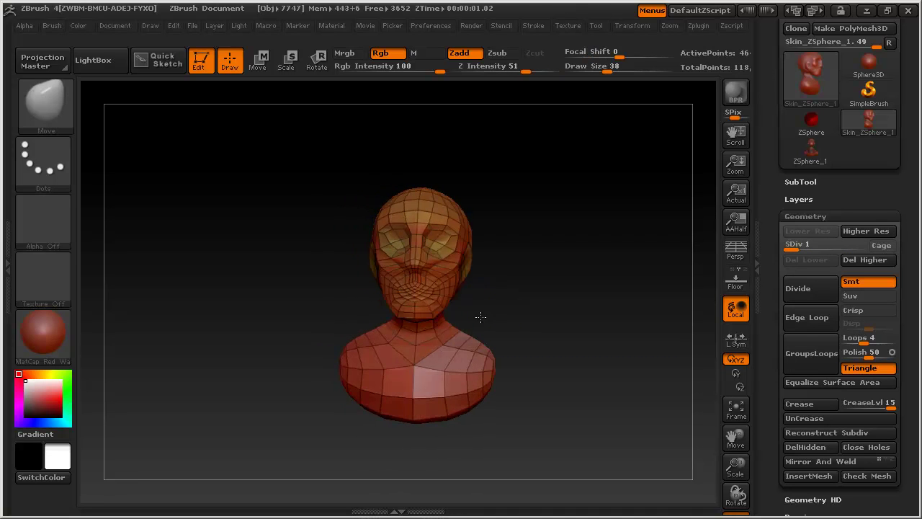
{"action": "key", "text": "d"}
{"action": "key", "text": "d"}
{"action": "key", "text": "d"}
{"action": "key", "text": "d"}
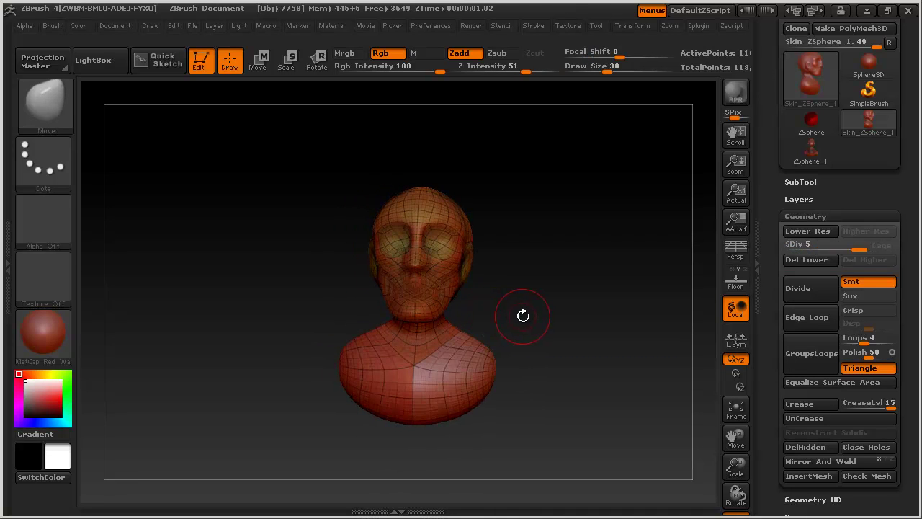
{"action": "key", "text": "shift"}
{"action": "key", "text": "shift+d"}
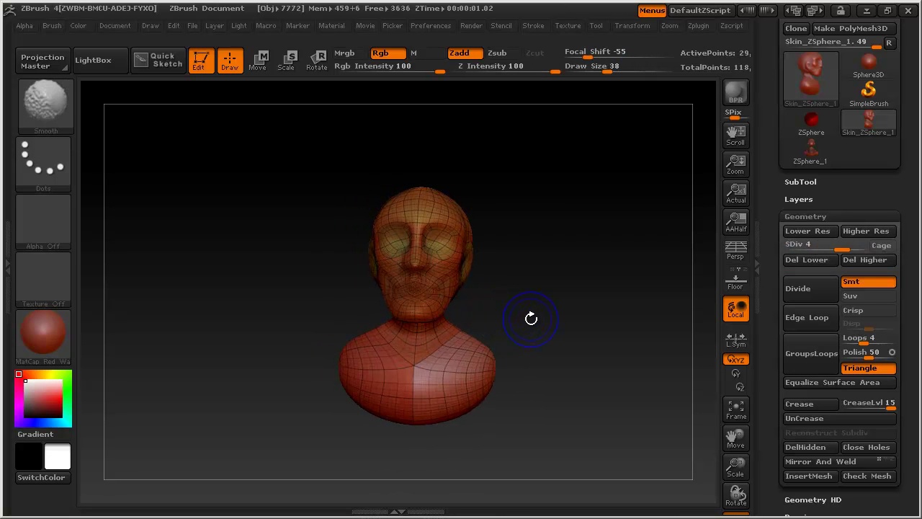
{"action": "key", "text": "shift+d"}
{"action": "key", "text": "shift+d"}
{"action": "key", "text": "shift+d"}
{"action": "key", "text": "shift"}
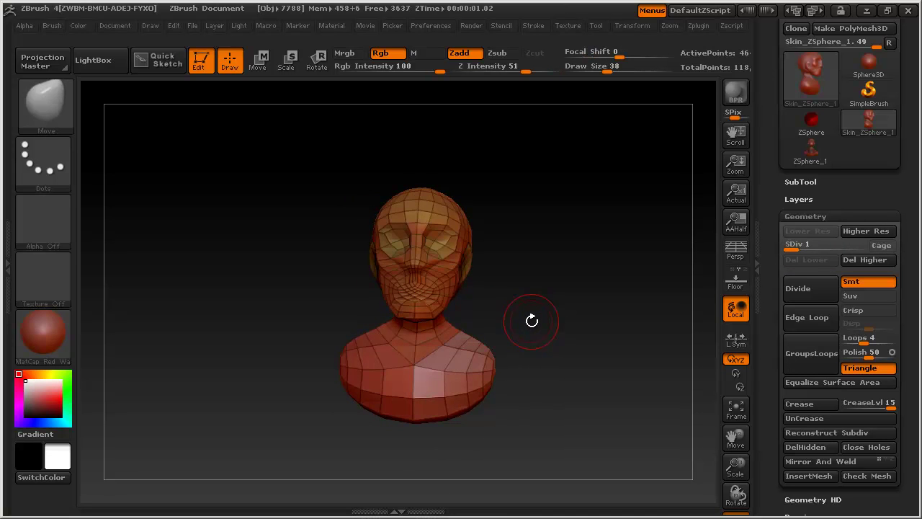
{"action": "key", "text": "d"}
{"action": "key", "text": "d"}
{"action": "key", "text": "d"}
{"action": "key", "text": "d"}
{"action": "mouse_move", "coordinate": [527, 319]}
{"action": "left_mouse_down"}
{"action": "mouse_move", "coordinate": [565, 312]}
{"action": "mouse_move", "coordinate": [517, 311]}
{"action": "mouse_move", "coordinate": [546, 335]}
{"action": "mouse_move", "coordinate": [566, 296]}
{"action": "mouse_move", "coordinate": [531, 321]}
{"action": "mouse_move", "coordinate": [545, 310]}
{"action": "mouse_move", "coordinate": [537, 336]}
{"action": "mouse_move", "coordinate": [583, 321]}
{"action": "mouse_move", "coordinate": [505, 329]}
{"action": "mouse_move", "coordinate": [605, 327]}
{"action": "mouse_move", "coordinate": [570, 301]}
{"action": "mouse_move", "coordinate": [550, 319]}
{"action": "mouse_move", "coordinate": [576, 316]}
{"action": "left_mouse_up"}
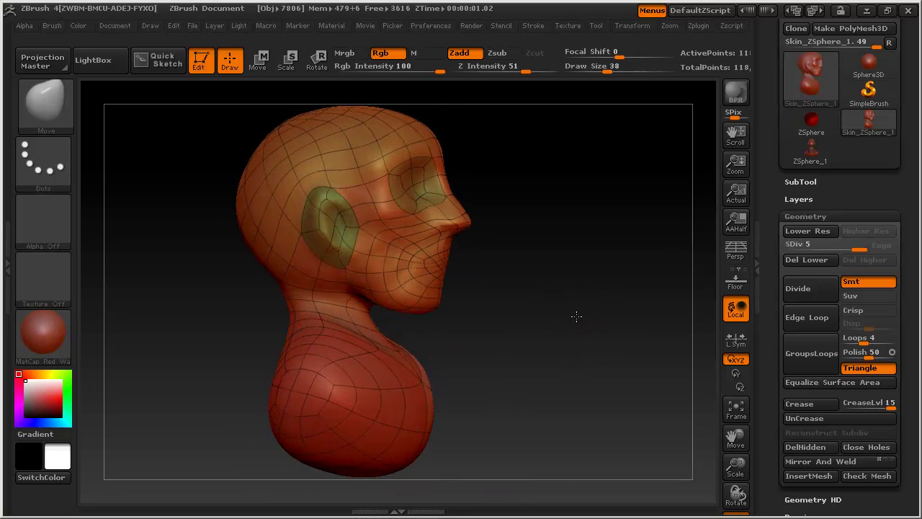
{"action": "key", "text": "shift+f"}
- Turn the Polyframe wireframe overlay off and set the brush Draw Size to 59
{"action": "mouse_move", "coordinate": [571, 326]}
{"action": "left_mouse_down"}
{"action": "mouse_move", "coordinate": [525, 328]}
{"action": "mouse_move", "coordinate": [534, 329]}
{"action": "left_mouse_up"}
{"action": "key", "text": "shift+f"}
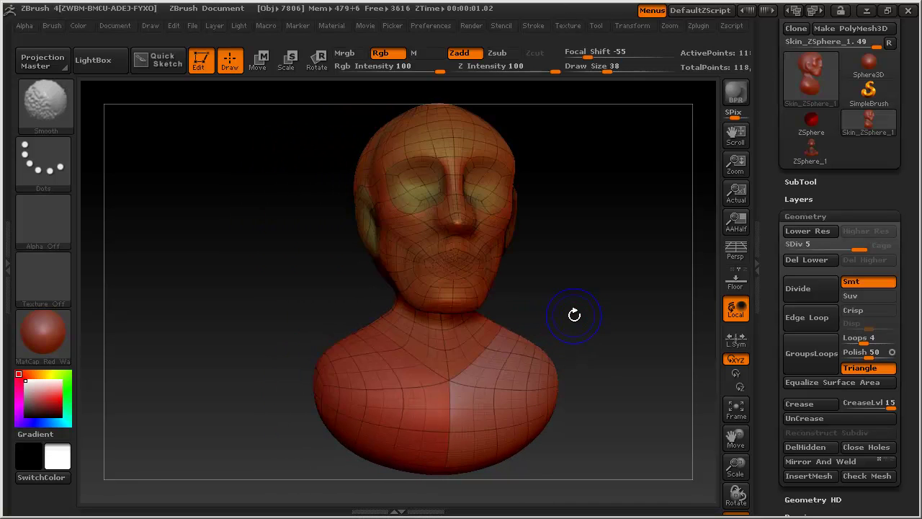
{"action": "key", "text": "shift+f"}
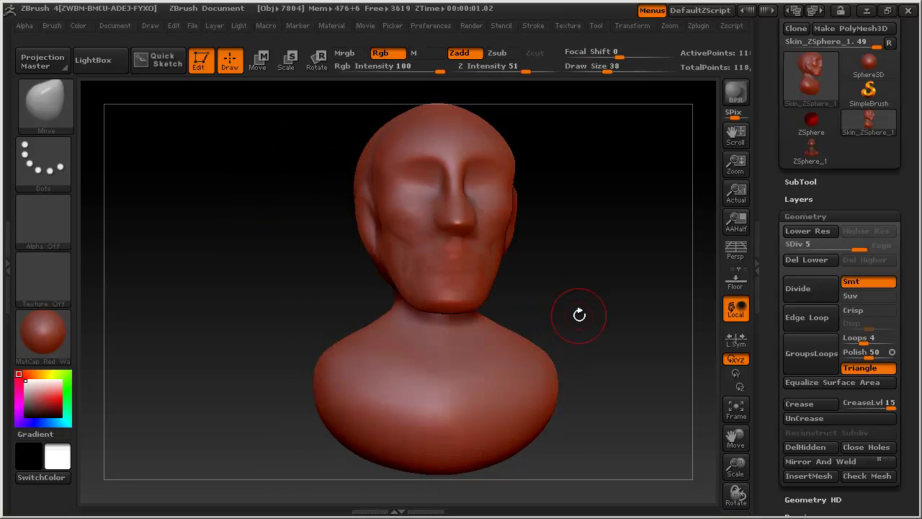
{"action": "mouse_move", "coordinate": [584, 311]}
{"action": "left_mouse_down", "text": "alt"}
{"action": "mouse_move", "coordinate": [477, 329]}
{"action": "mouse_move", "coordinate": [626, 317]}
{"action": "mouse_move", "coordinate": [587, 293]}
{"action": "mouse_move", "coordinate": [587, 334]}
{"action": "mouse_move", "coordinate": [612, 340]}
{"action": "mouse_move", "coordinate": [583, 360]}
{"action": "mouse_move", "coordinate": [573, 348]}
{"action": "left_mouse_up", "text": "alt"}
{"action": "key", "text": "b"}
{"action": "left_click_drag", "start_coordinate": [517, 388], "coordinate": [583, 417]}
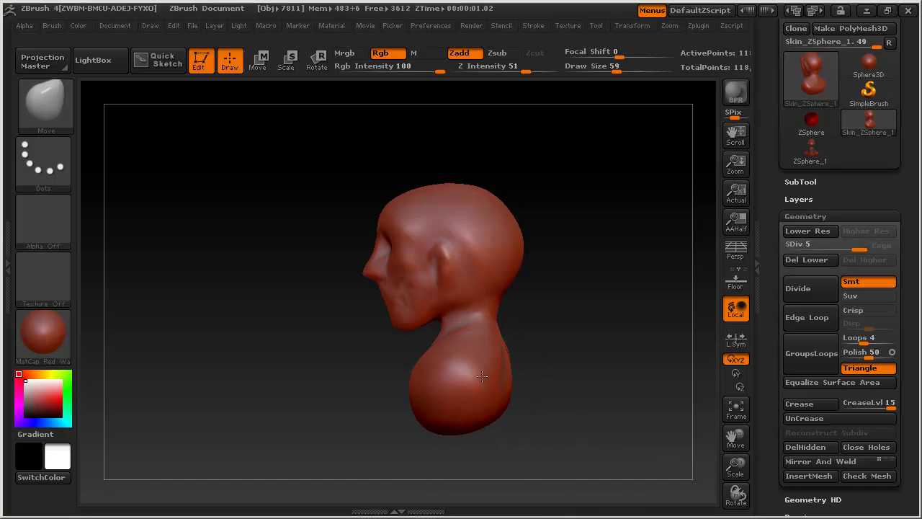
- Reshape the upper back of the bust with the Move brush from a rear view
{"action": "left_click_drag", "start_coordinate": [521, 406], "coordinate": [524, 370]}
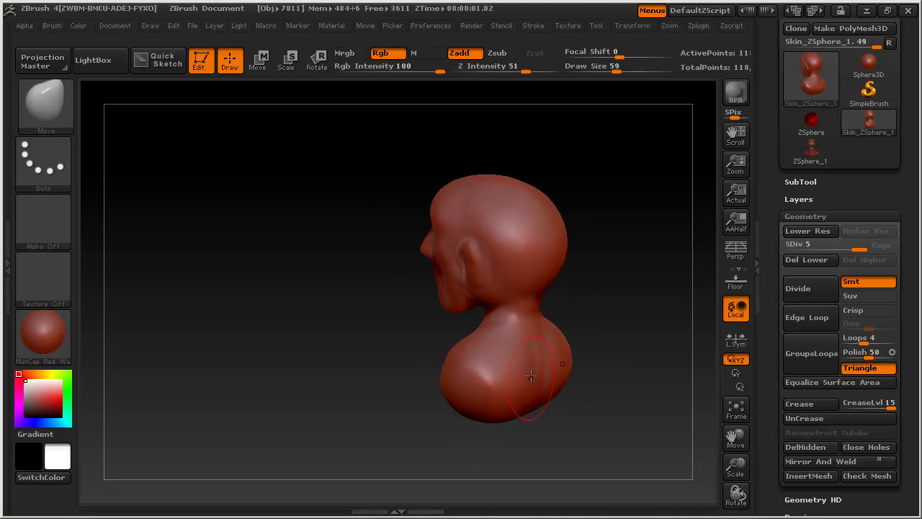
{"action": "mouse_move", "coordinate": [538, 342]}
{"action": "left_mouse_down"}
{"action": "mouse_move", "coordinate": [581, 281]}
{"action": "mouse_move", "coordinate": [597, 309]}
{"action": "mouse_move", "coordinate": [578, 314]}
{"action": "left_mouse_up"}
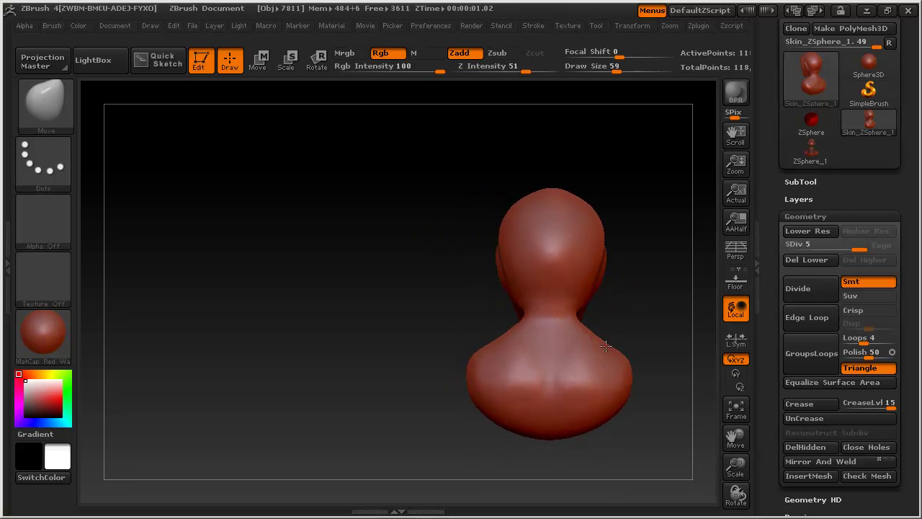
{"action": "left_click_drag", "start_coordinate": [586, 382], "coordinate": [571, 417]}
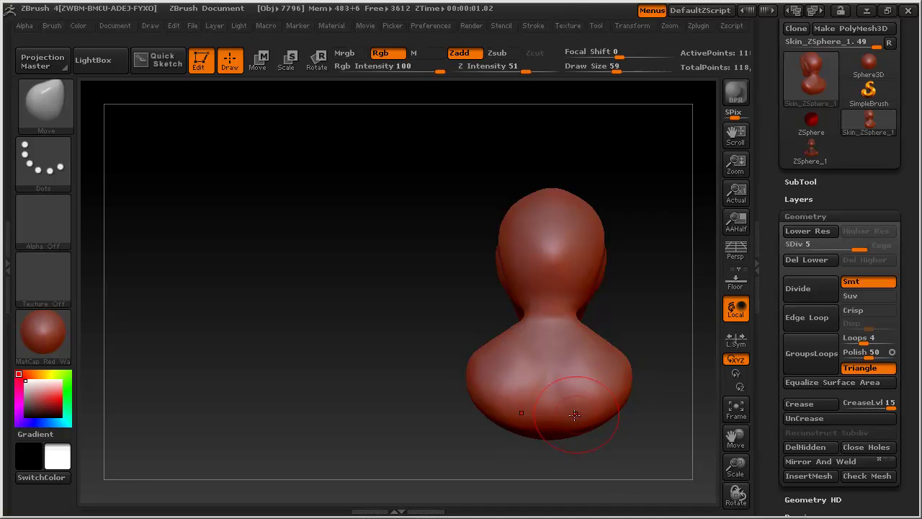
- Rotate the bust through three-quarter, right profile and near-front views to inspect the face
{"action": "left_click_drag", "start_coordinate": [485, 361], "coordinate": [530, 340]}
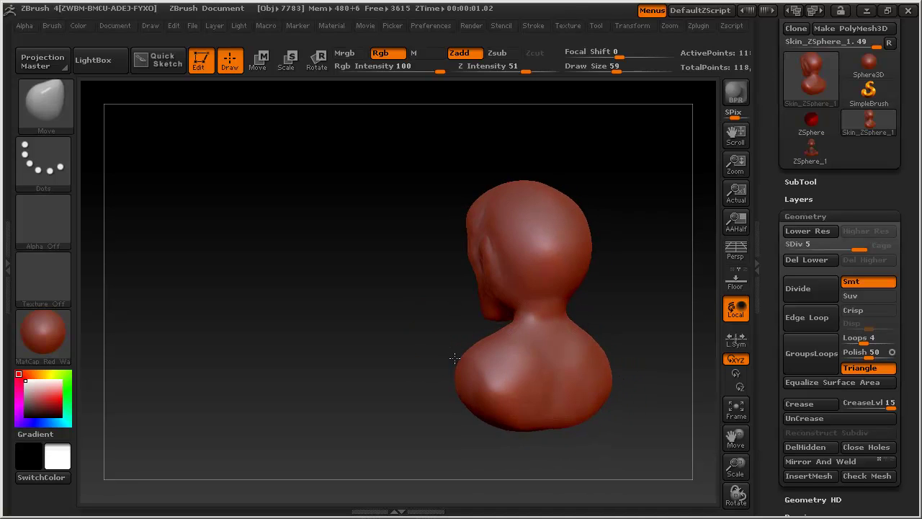
{"action": "mouse_move", "coordinate": [461, 317]}
{"action": "left_mouse_down"}
{"action": "mouse_move", "coordinate": [418, 313]}
{"action": "mouse_move", "coordinate": [517, 319]}
{"action": "left_mouse_up"}
{"action": "mouse_move", "coordinate": [428, 319]}
{"action": "left_mouse_down"}
{"action": "mouse_move", "coordinate": [566, 313]}
{"action": "mouse_move", "coordinate": [610, 329]}
{"action": "mouse_move", "coordinate": [628, 323]}
{"action": "mouse_move", "coordinate": [566, 324]}
{"action": "mouse_move", "coordinate": [556, 335]}
{"action": "left_mouse_up"}
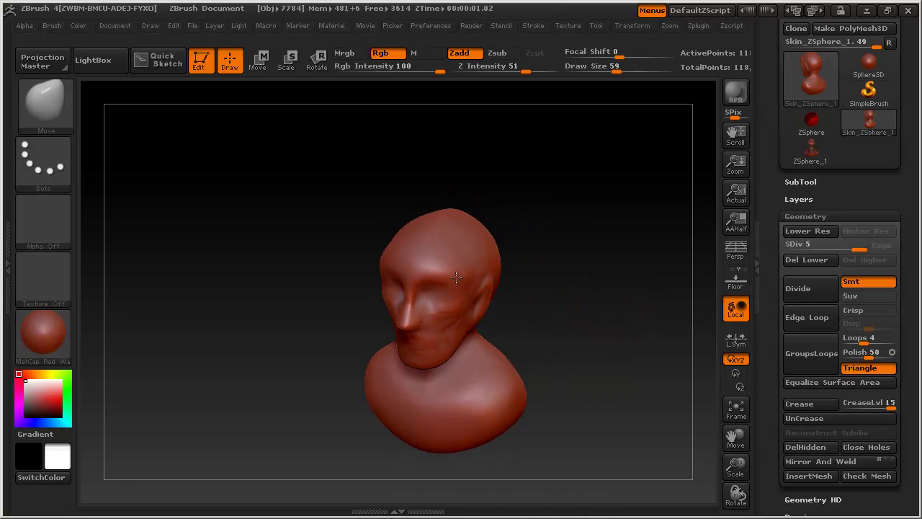
{"action": "mouse_move", "coordinate": [550, 311]}
{"action": "left_mouse_down"}
{"action": "mouse_move", "coordinate": [526, 311]}
{"action": "mouse_move", "coordinate": [546, 303]}
{"action": "mouse_move", "coordinate": [531, 298]}
{"action": "mouse_move", "coordinate": [537, 316]}
{"action": "mouse_move", "coordinate": [494, 317]}
{"action": "mouse_move", "coordinate": [449, 344]}
{"action": "left_mouse_up"}
{"action": "left_click_drag", "start_coordinate": [393, 351], "coordinate": [373, 345]}
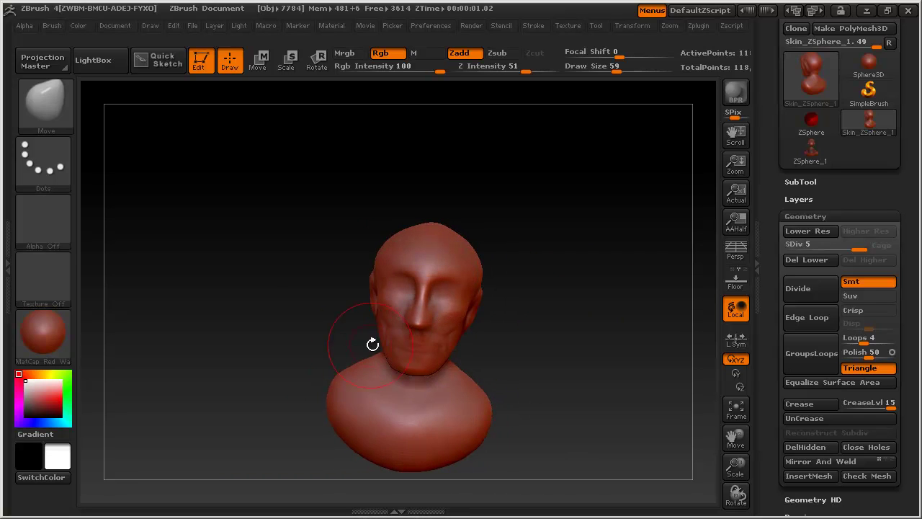
{"action": "mouse_move", "coordinate": [326, 320]}
{"action": "left_mouse_down"}
{"action": "mouse_move", "coordinate": [537, 360]}
{"action": "mouse_move", "coordinate": [500, 352]}
{"action": "mouse_move", "coordinate": [546, 377]}
{"action": "mouse_move", "coordinate": [528, 358]}
{"action": "mouse_move", "coordinate": [531, 336]}
{"action": "mouse_move", "coordinate": [583, 339]}
{"action": "mouse_move", "coordinate": [539, 354]}
{"action": "mouse_move", "coordinate": [233, 325]}
{"action": "left_mouse_up"}
{"action": "left_click", "coordinate": [52, 356]}
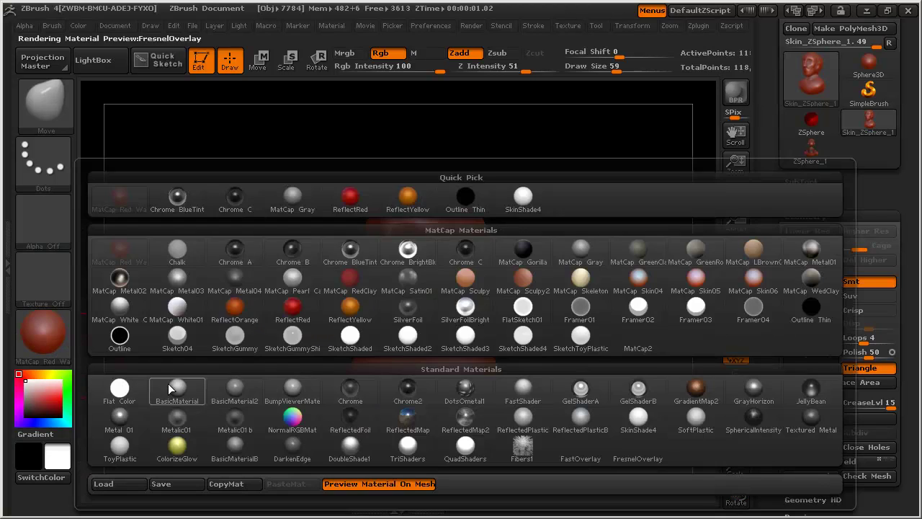
{"action": "left_click", "coordinate": [170, 390]}
{"action": "mouse_move", "coordinate": [281, 323]}
{"action": "left_mouse_down"}
{"action": "mouse_move", "coordinate": [267, 305]}
{"action": "mouse_move", "coordinate": [252, 312]}
{"action": "mouse_move", "coordinate": [371, 308]}
{"action": "mouse_move", "coordinate": [371, 288]}
{"action": "mouse_move", "coordinate": [449, 288]}
{"action": "mouse_move", "coordinate": [422, 304]}
{"action": "left_mouse_up"}
{"action": "mouse_move", "coordinate": [480, 330]}
{"action": "left_mouse_down"}
{"action": "mouse_move", "coordinate": [487, 336]}
{"action": "mouse_move", "coordinate": [374, 317]}
{"action": "left_mouse_up"}
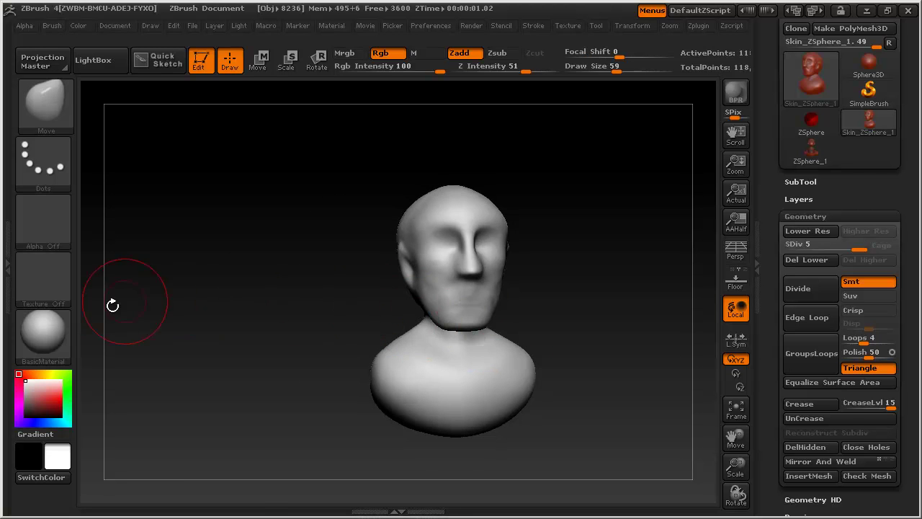
{"action": "left_click", "coordinate": [51, 325]}
{"action": "left_click", "coordinate": [120, 250]}
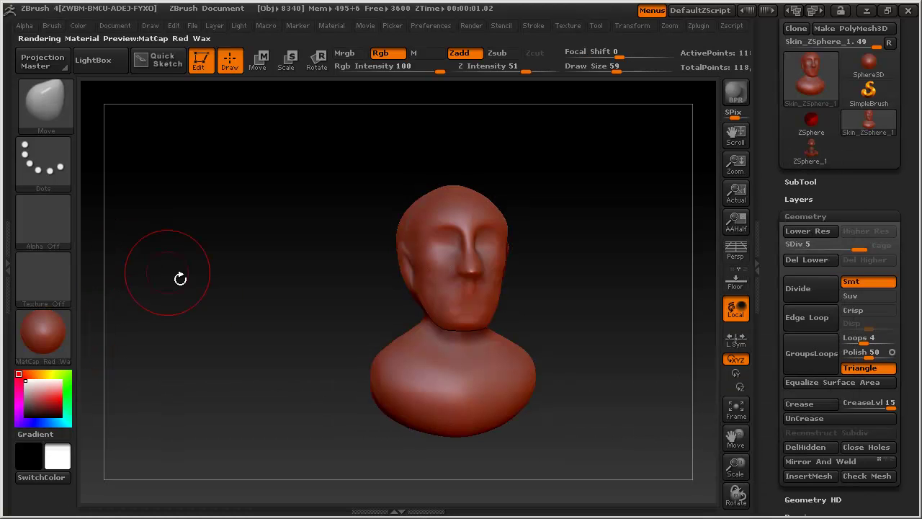